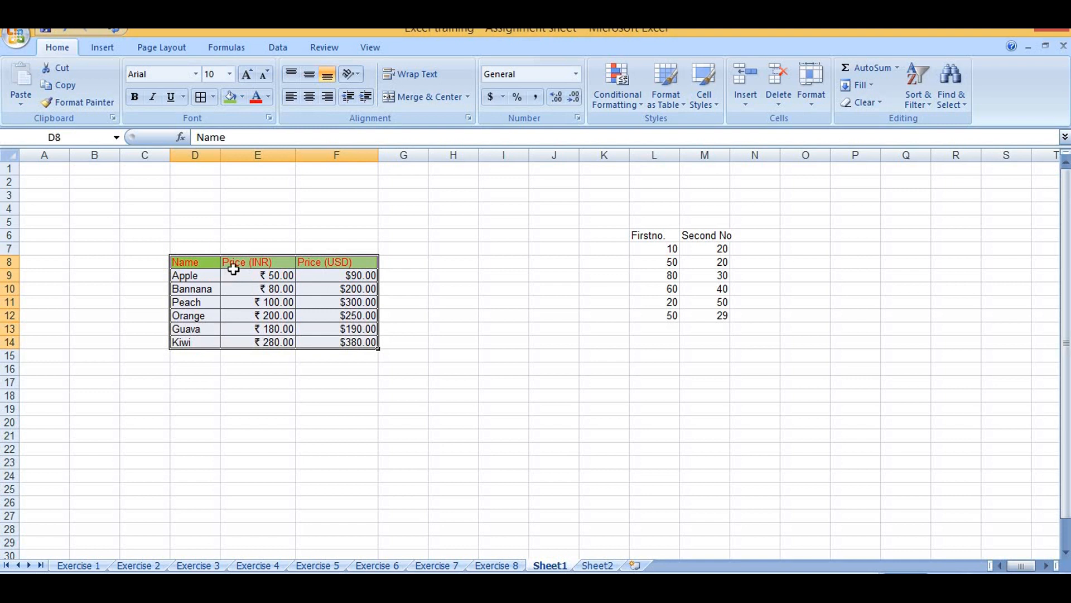
Copy the fruit price table in D8:F14 and paste it with its formatting at cell H13
right_click(235, 266)
click(271, 292)
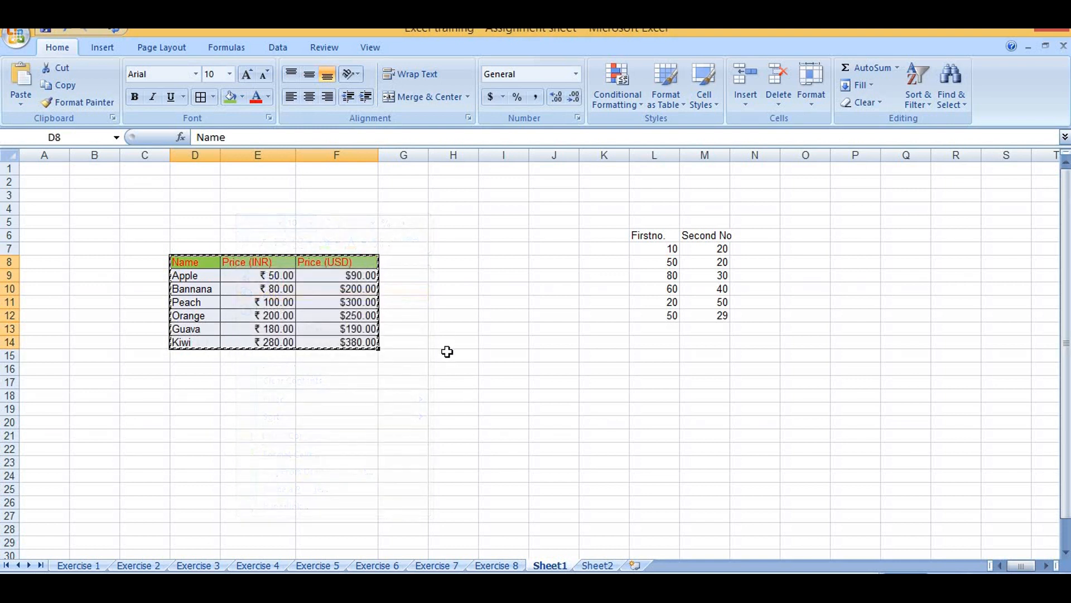
click(451, 331)
right_click(451, 330)
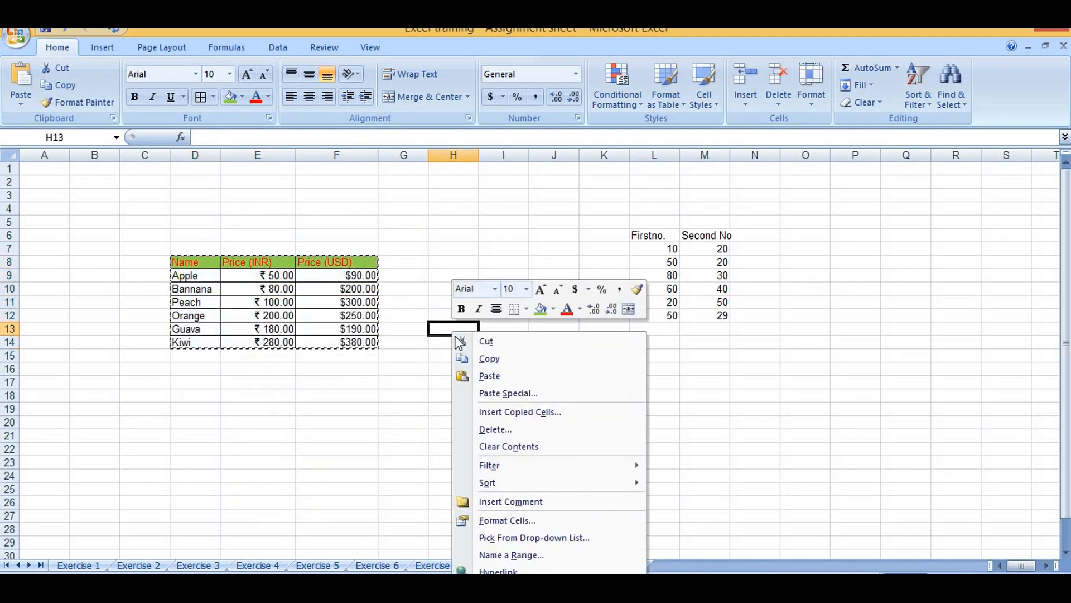
click(488, 375)
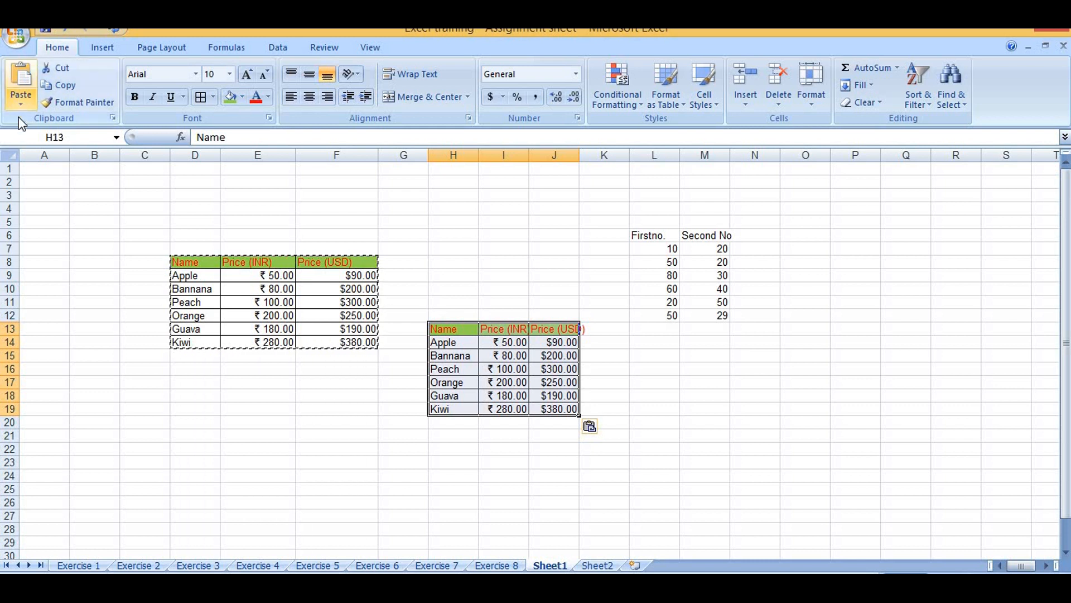
Paste only the values of the copied fruit price table at cell B17
click(100, 381)
click(21, 105)
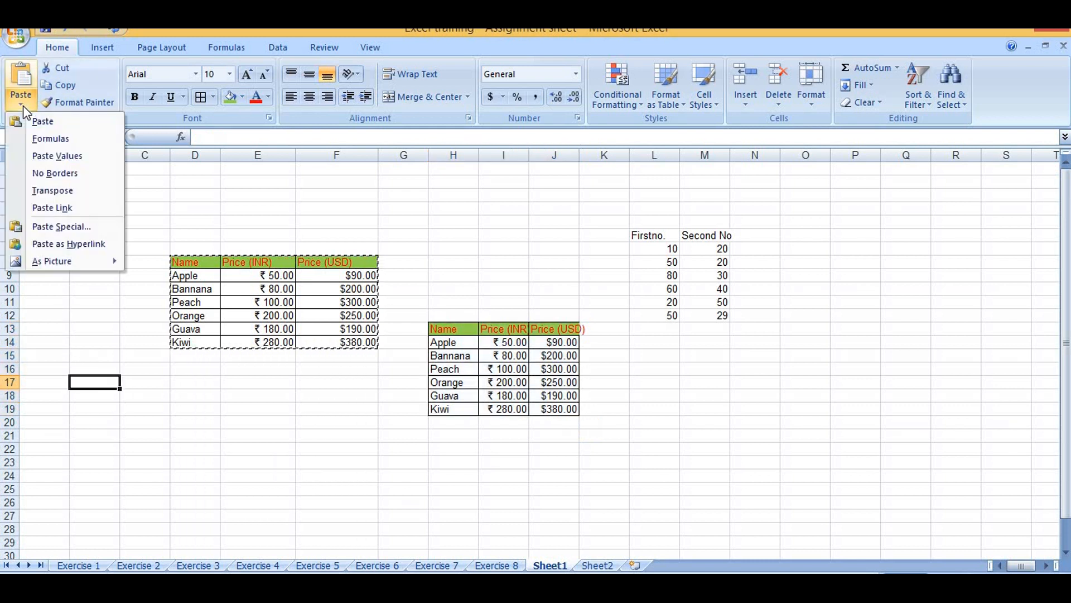
click(57, 156)
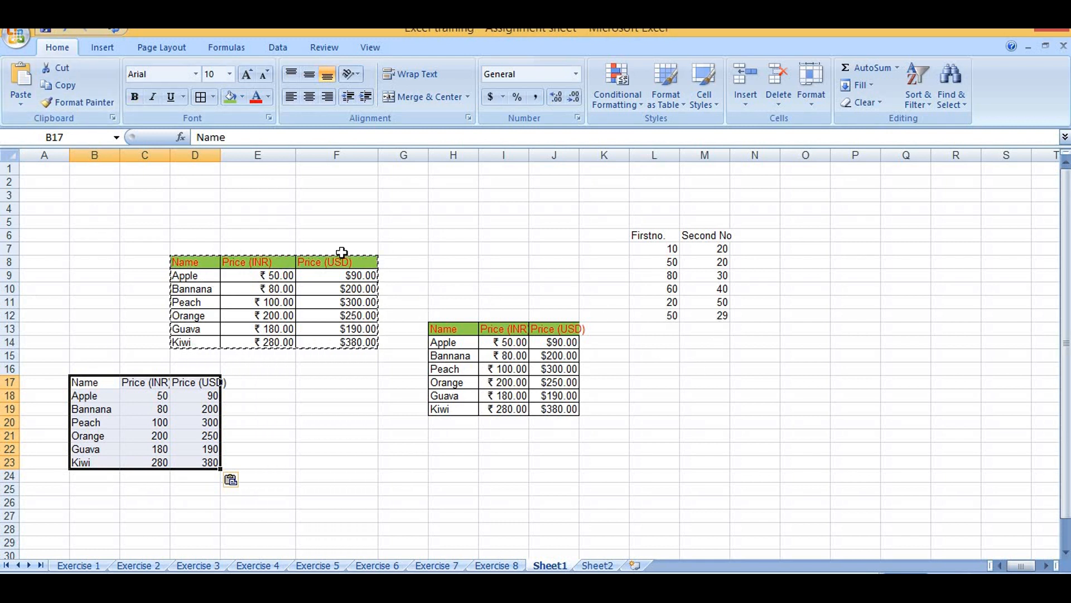
Paste the copied fruit price table transposed, starting at cell F4
click(21, 104)
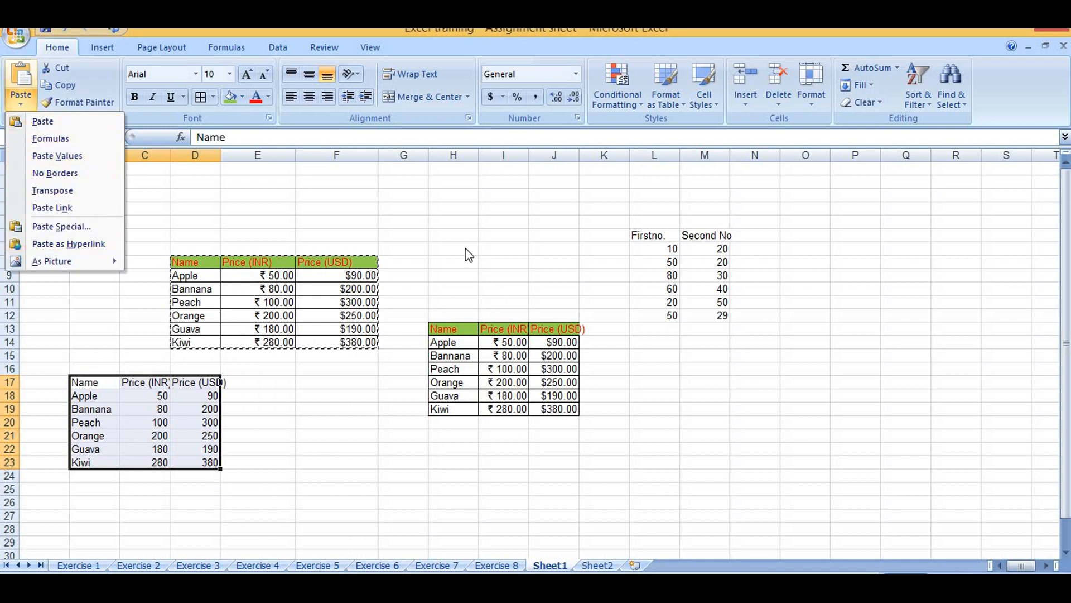
click(318, 209)
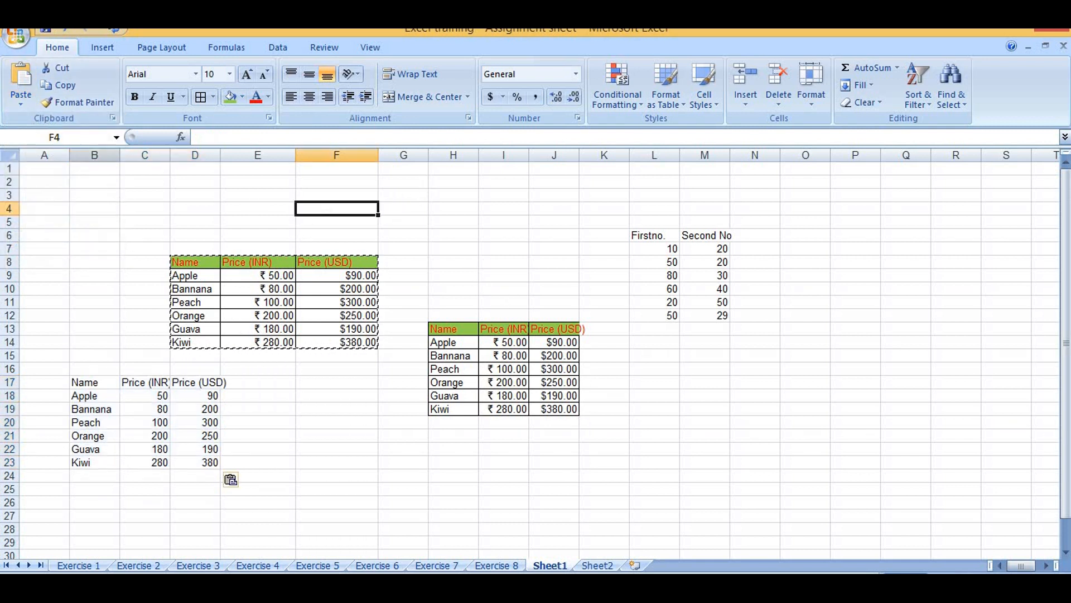
click(21, 102)
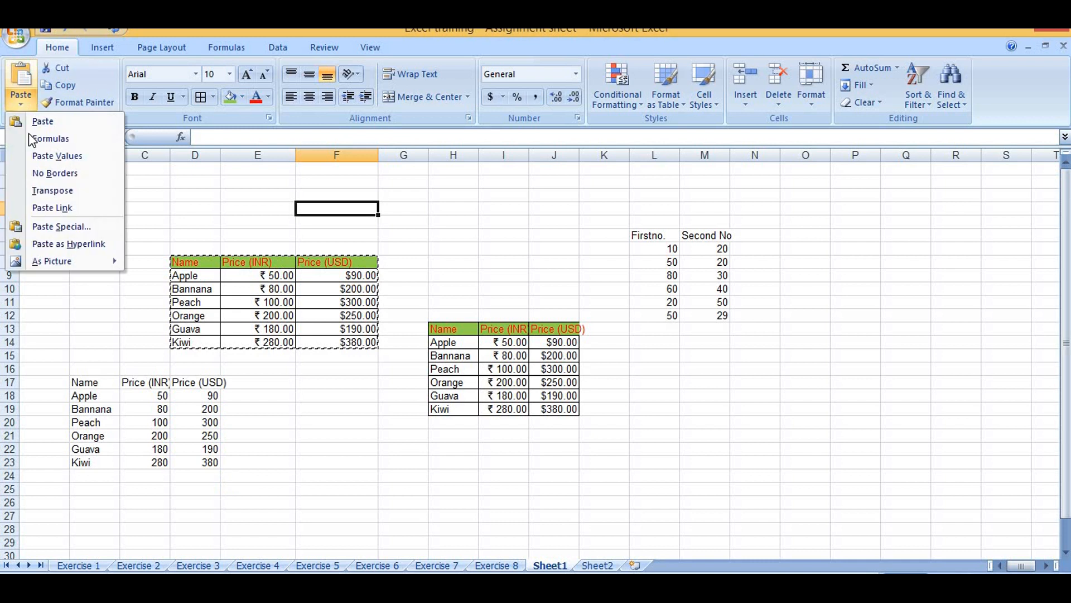
click(54, 191)
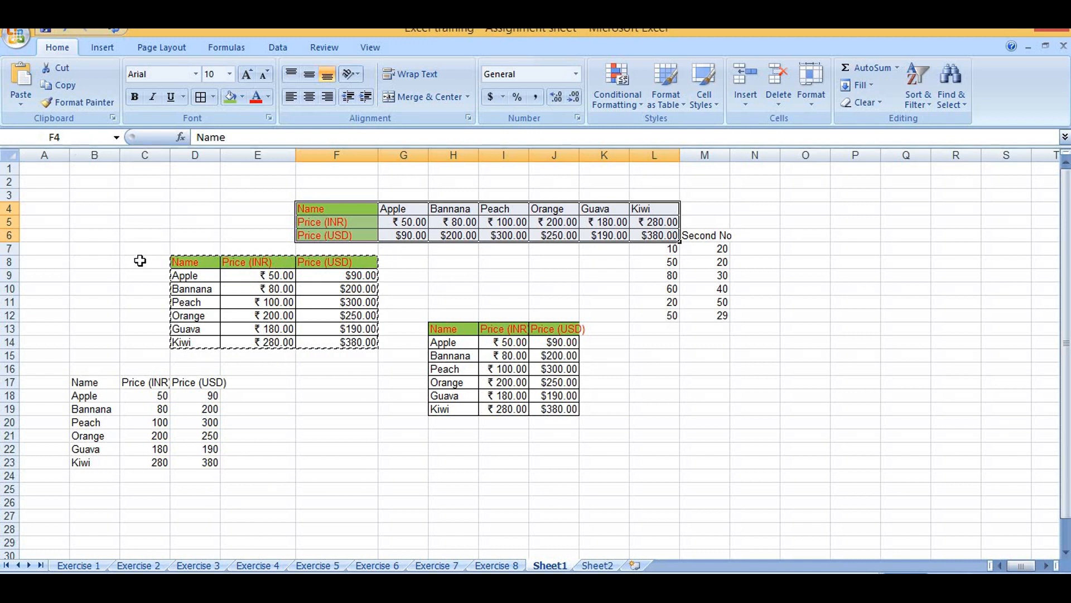
Try to paste the copied table with the No Borders option over the table in H13:J19
click(21, 103)
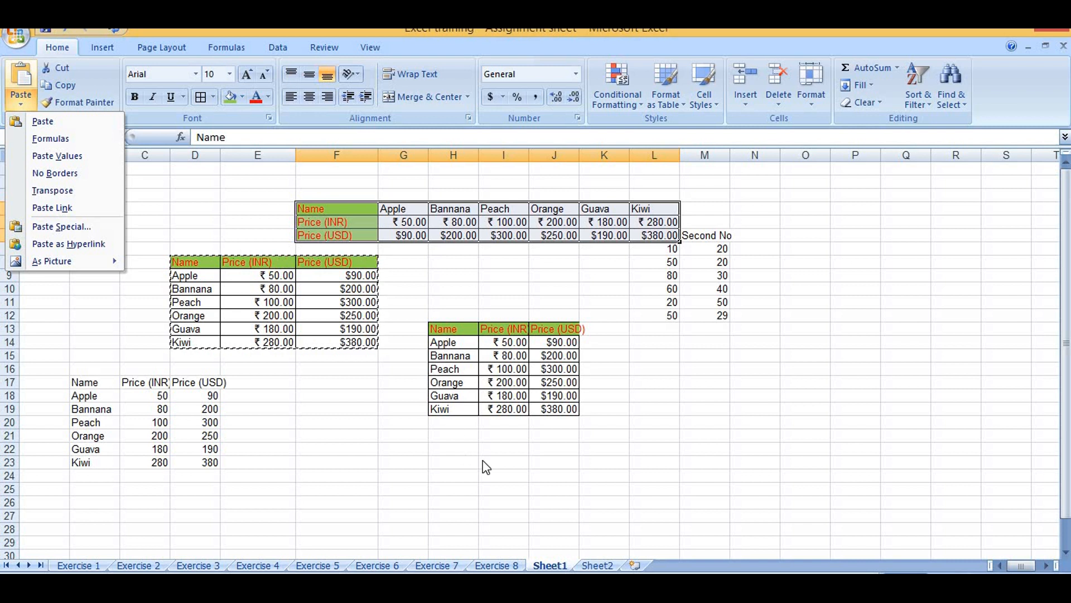
click(517, 369)
drag(435, 327, 576, 419)
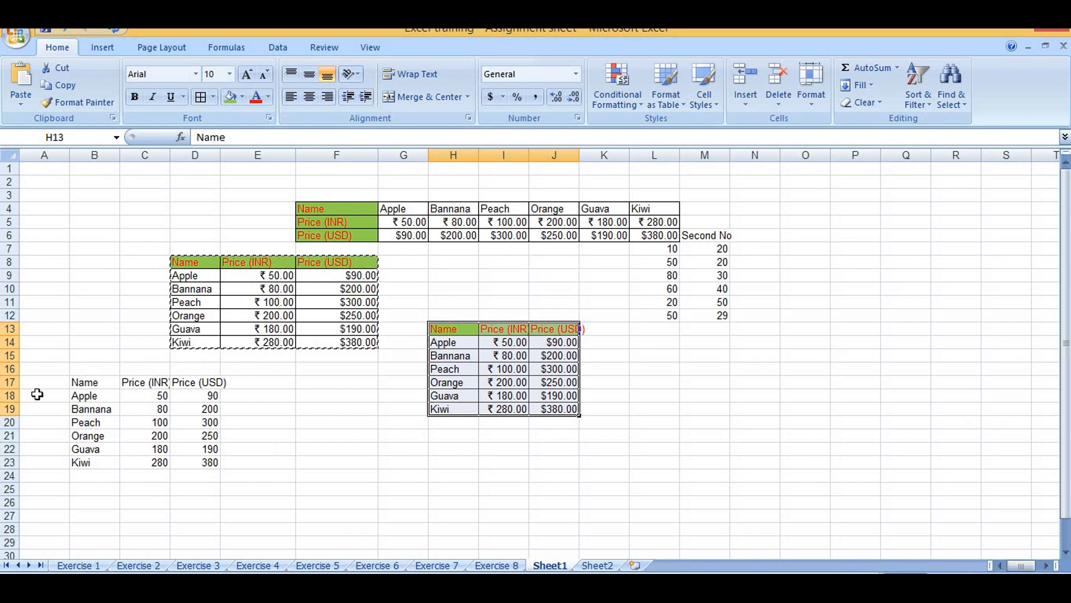
click(20, 112)
click(42, 177)
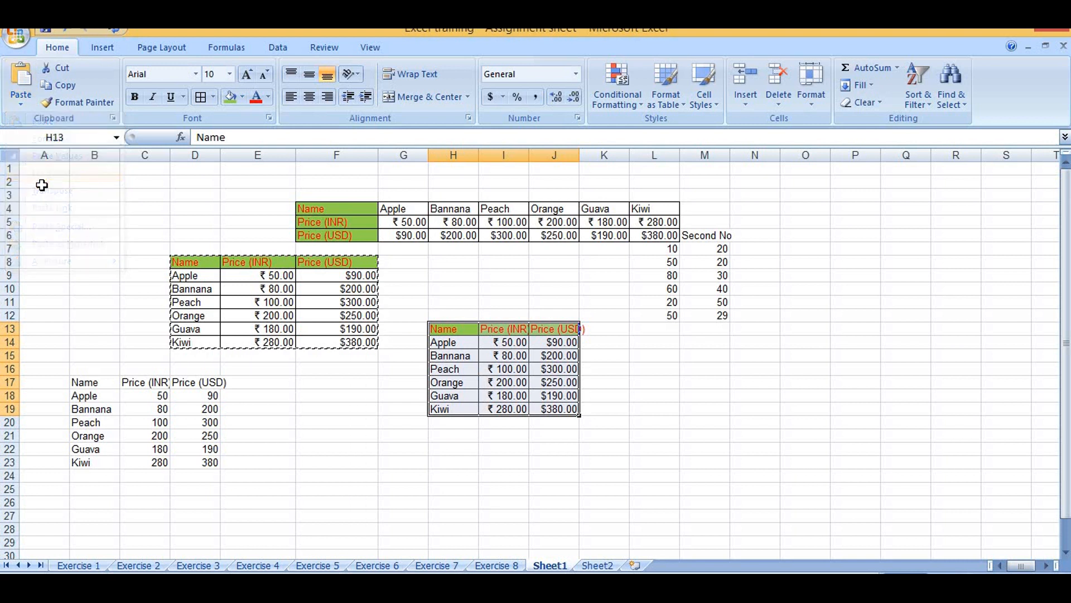
click(763, 464)
click(435, 329)
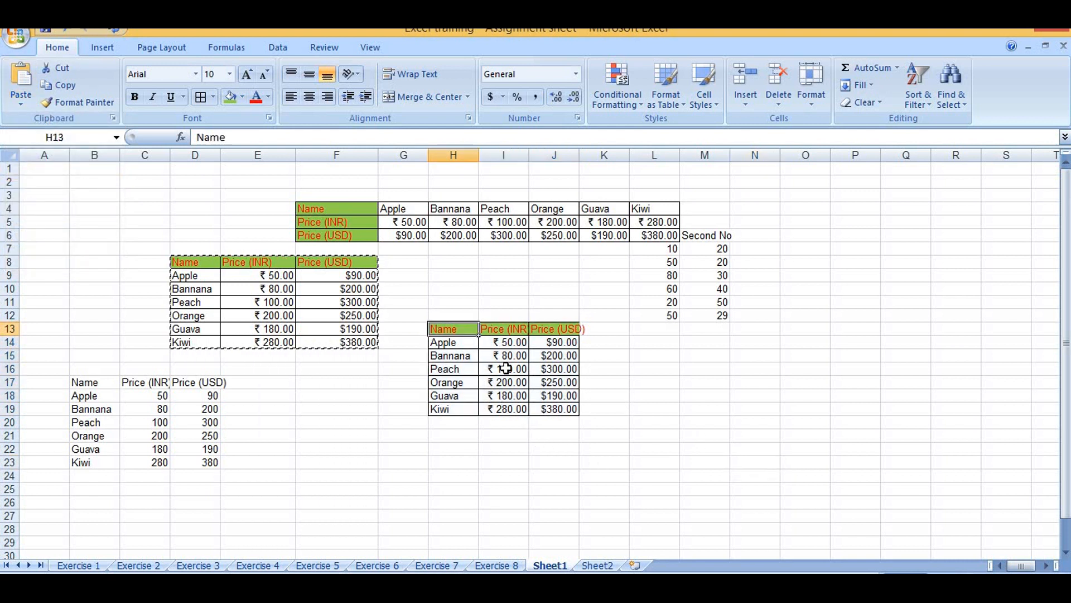
drag(505, 369, 565, 411)
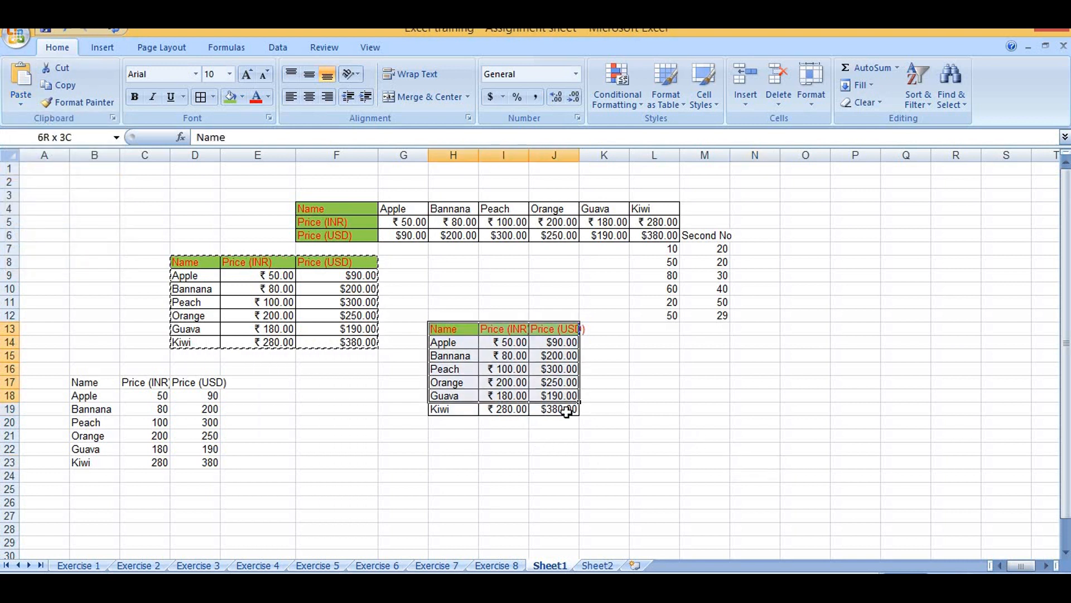
click(19, 106)
click(56, 174)
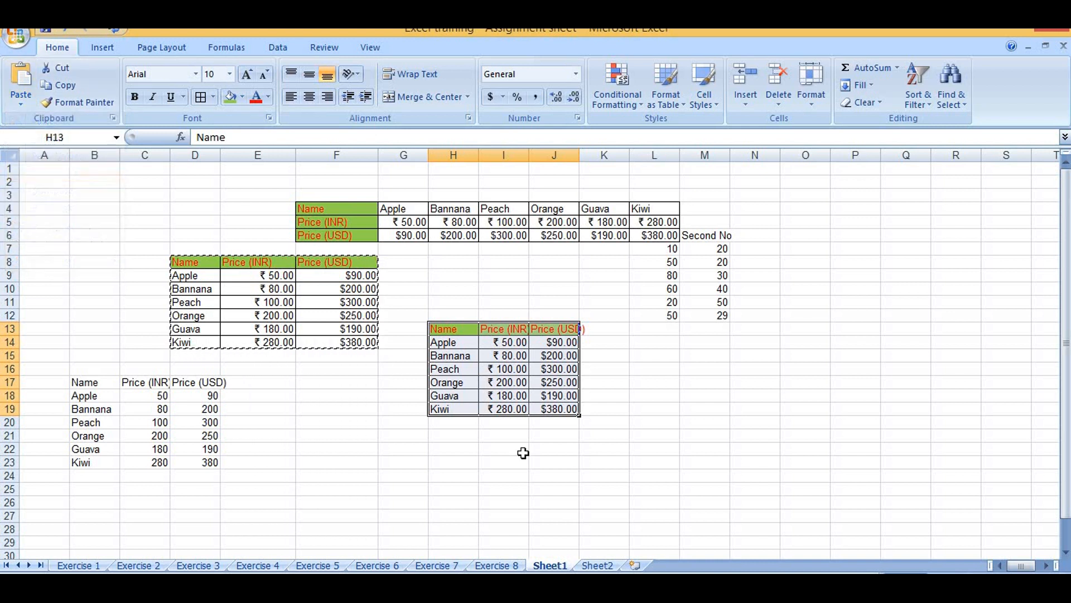
Remove all cell borders from the pasted table in H13:J19
click(604, 475)
drag(434, 328, 557, 409)
click(214, 98)
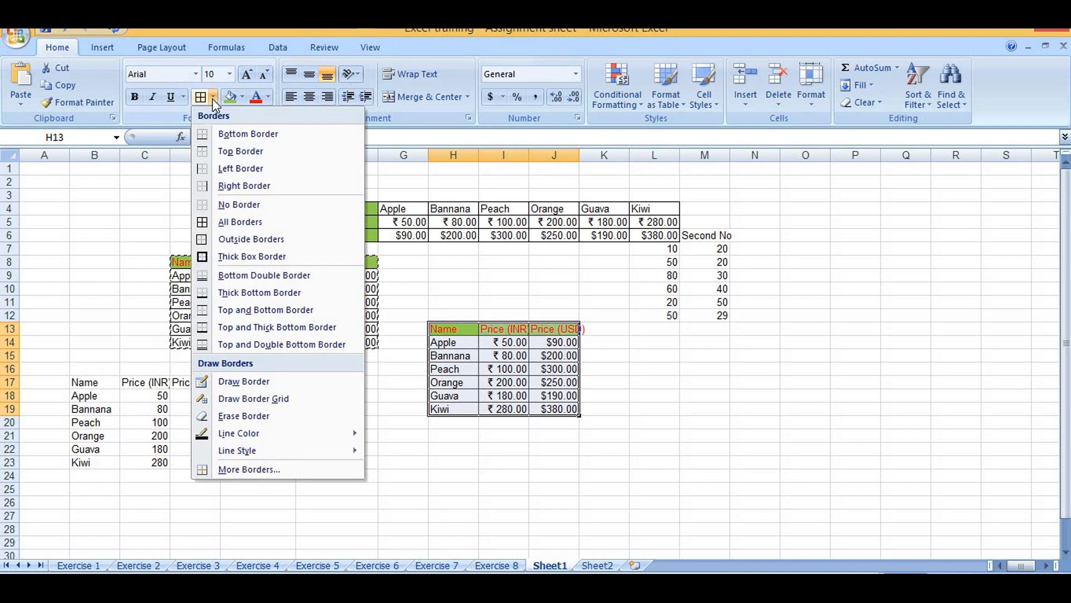
click(252, 206)
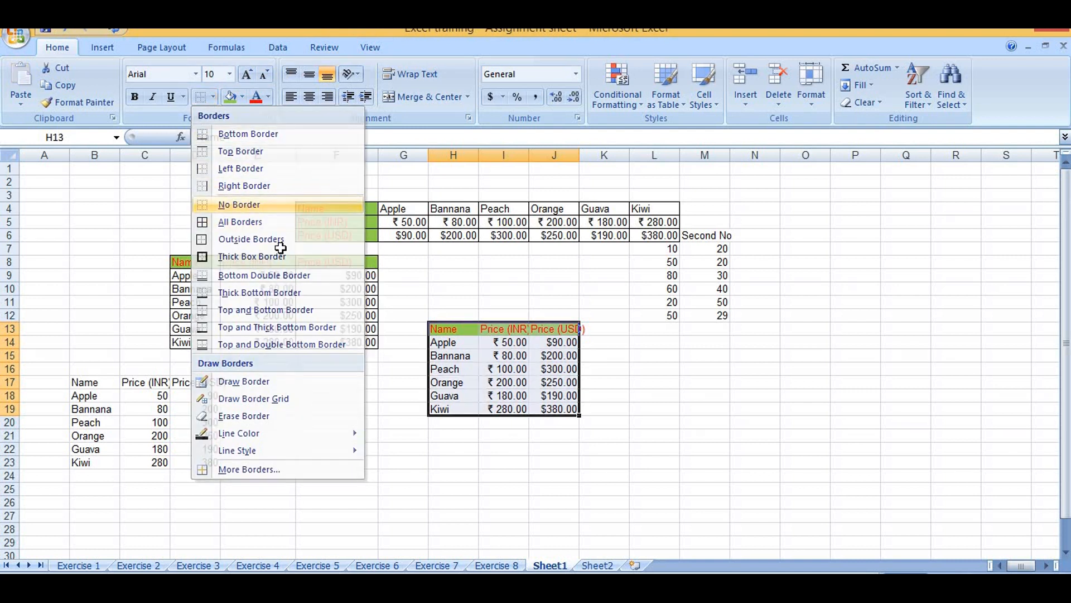
click(614, 459)
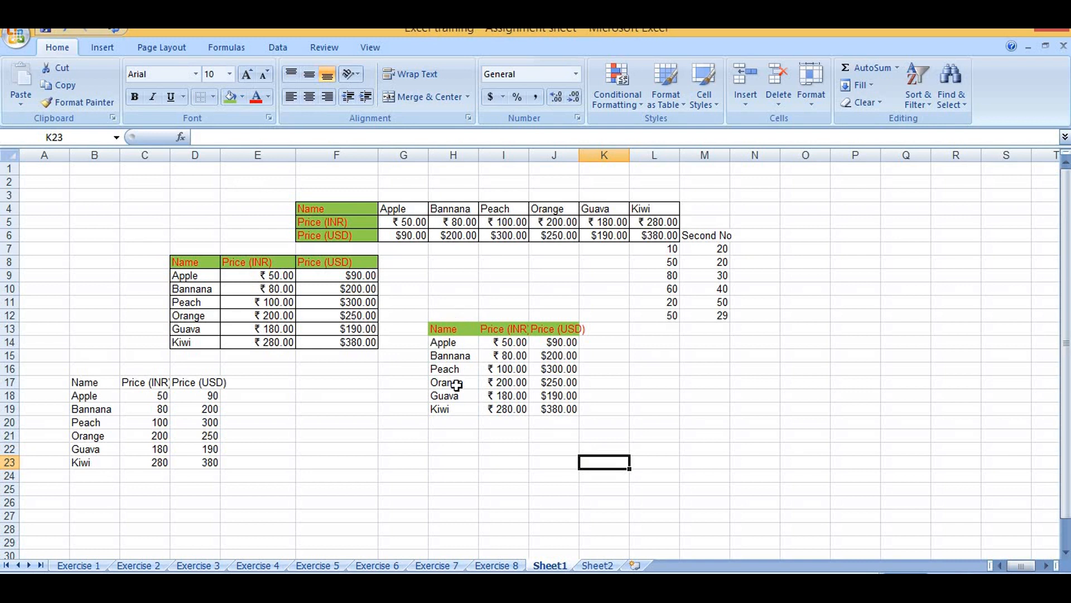
Clear the contents of the transposed table in F4:L6
click(572, 235)
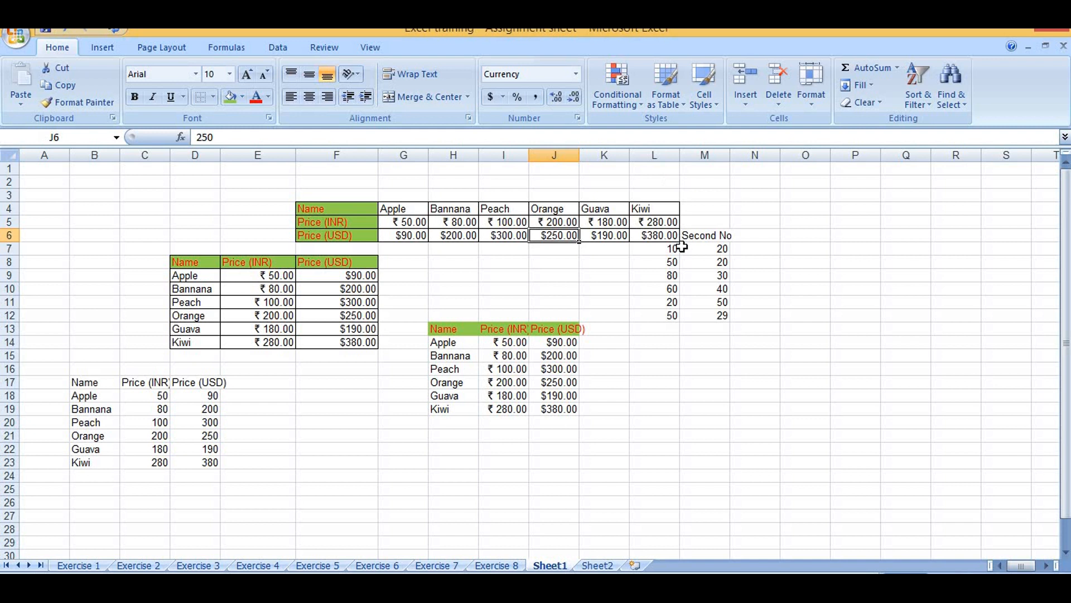
click(661, 213)
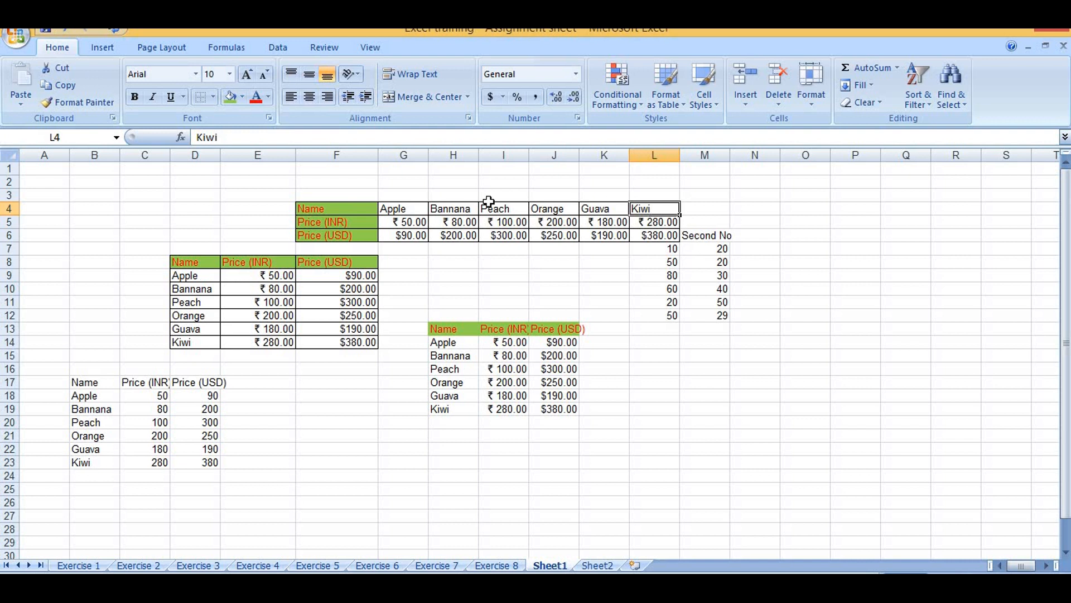
drag(302, 208, 650, 231)
key(Delete)
click(706, 301)
click(742, 304)
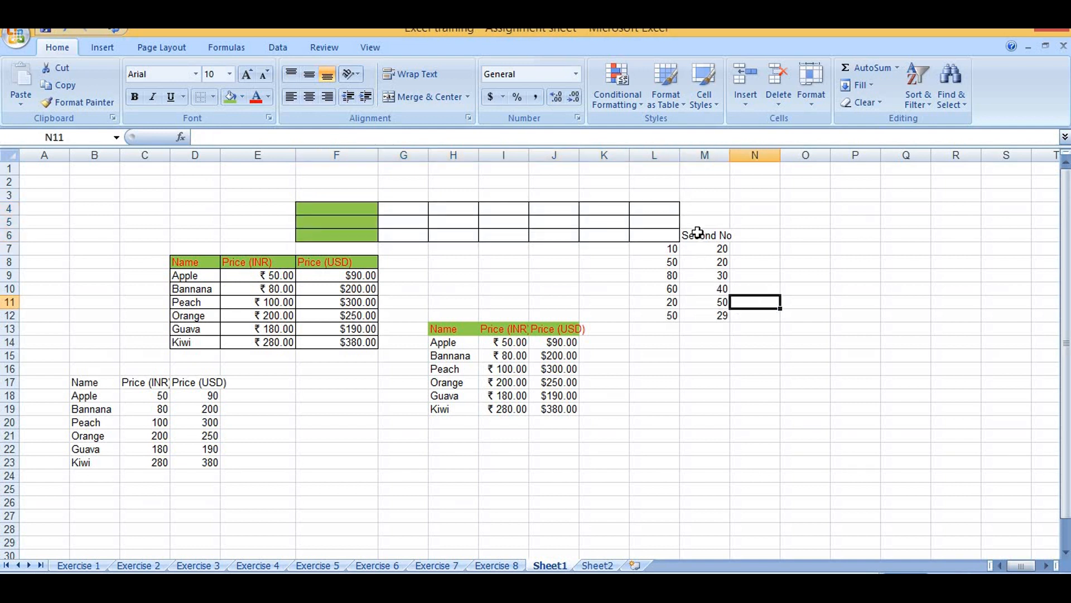
drag(706, 235, 721, 318)
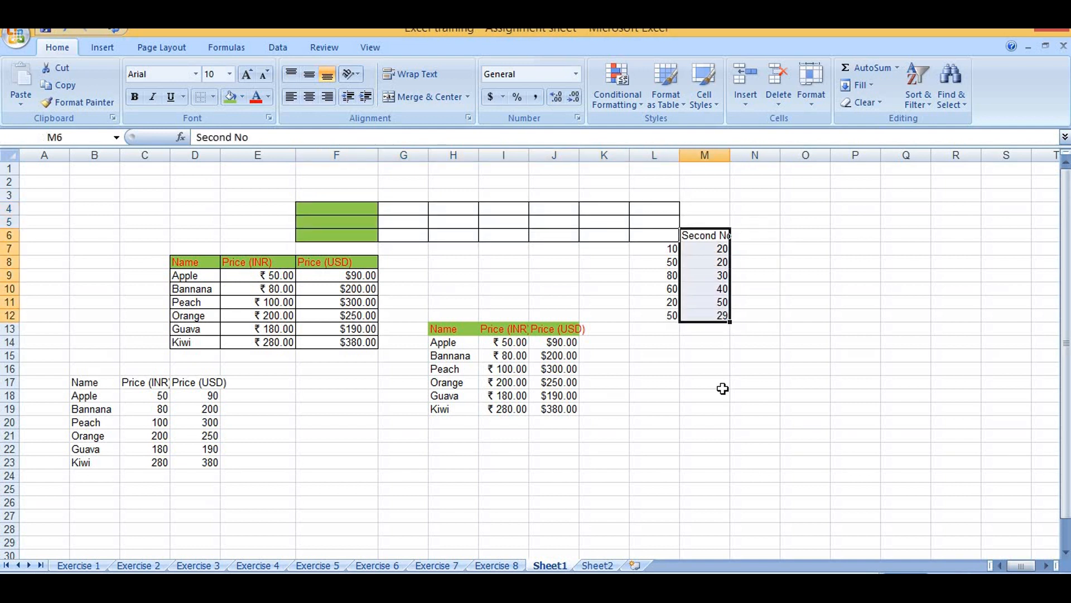
click(720, 410)
Delete the entire rows 4 to 6 that hold the emptied transposed table
drag(304, 208, 675, 238)
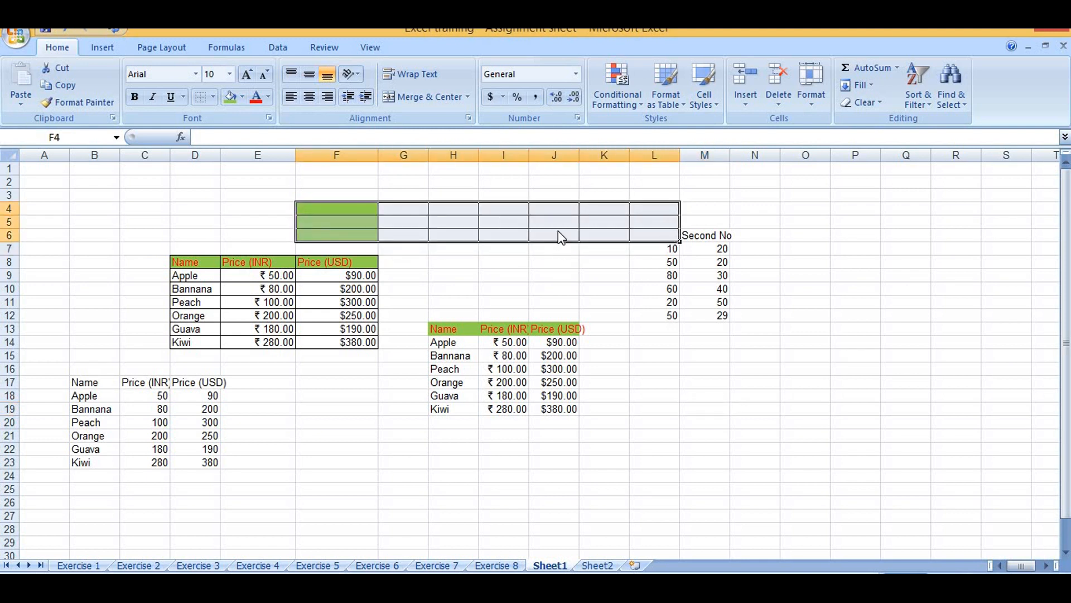
right_click(561, 237)
click(613, 327)
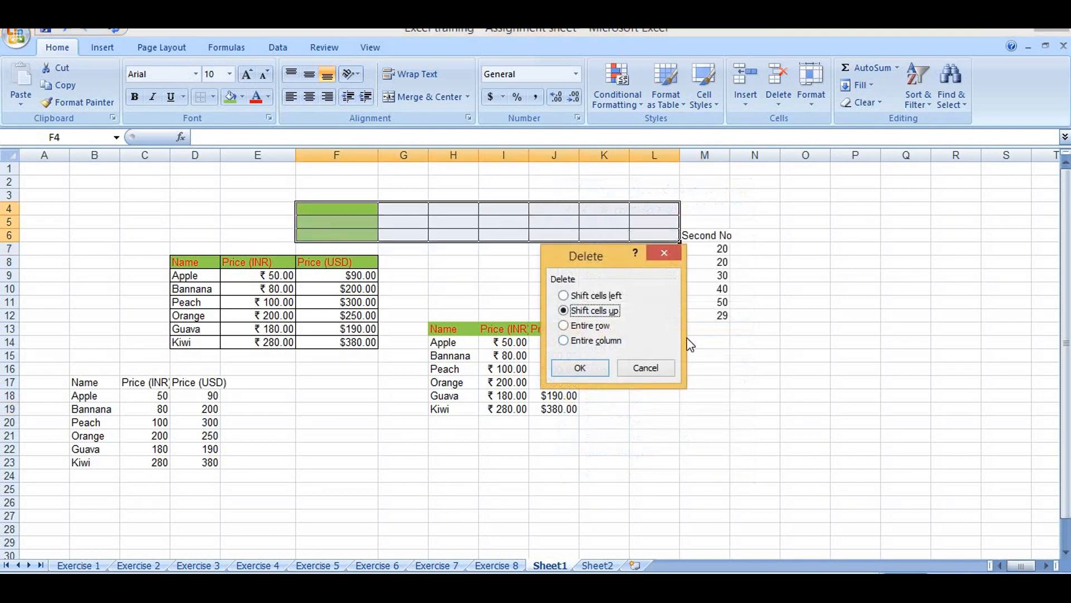
click(575, 327)
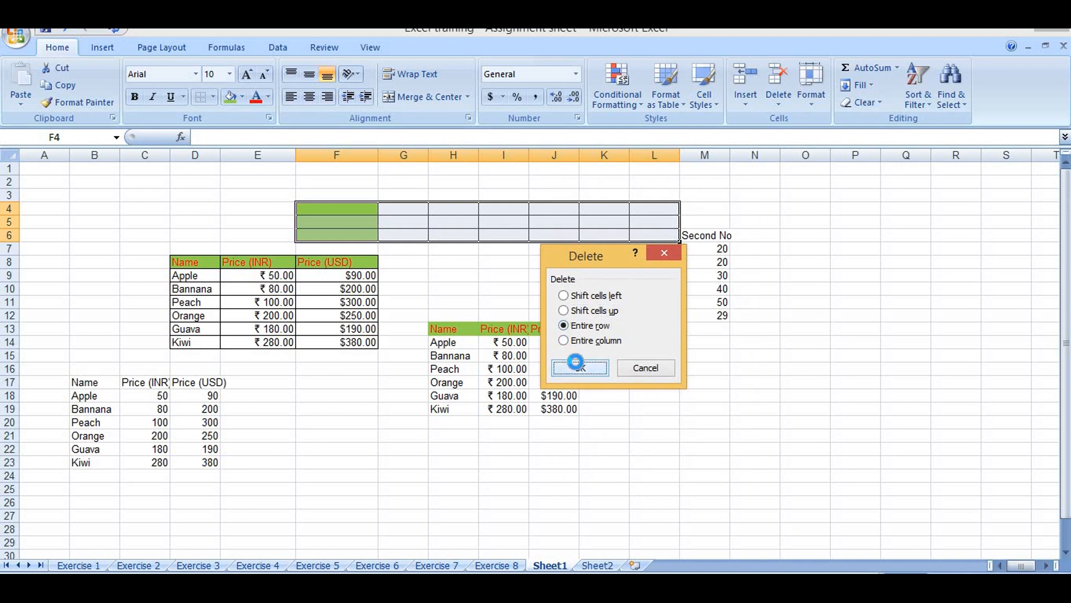
click(581, 367)
click(772, 371)
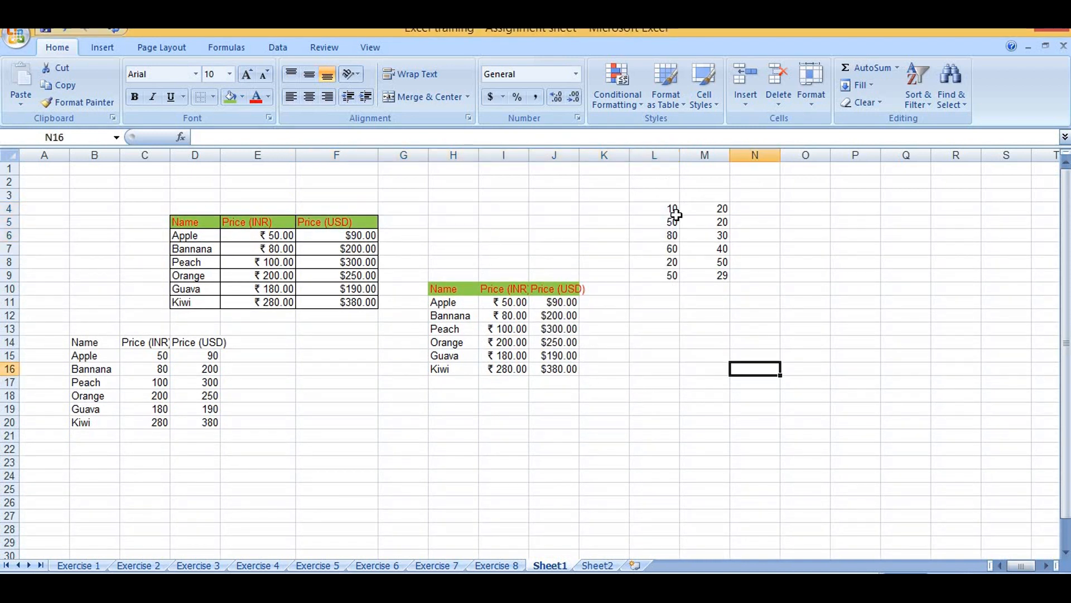
Copy the numbers in L4:L9 and add them to the column starting at M4 using Paste Special with Values and Add
click(672, 208)
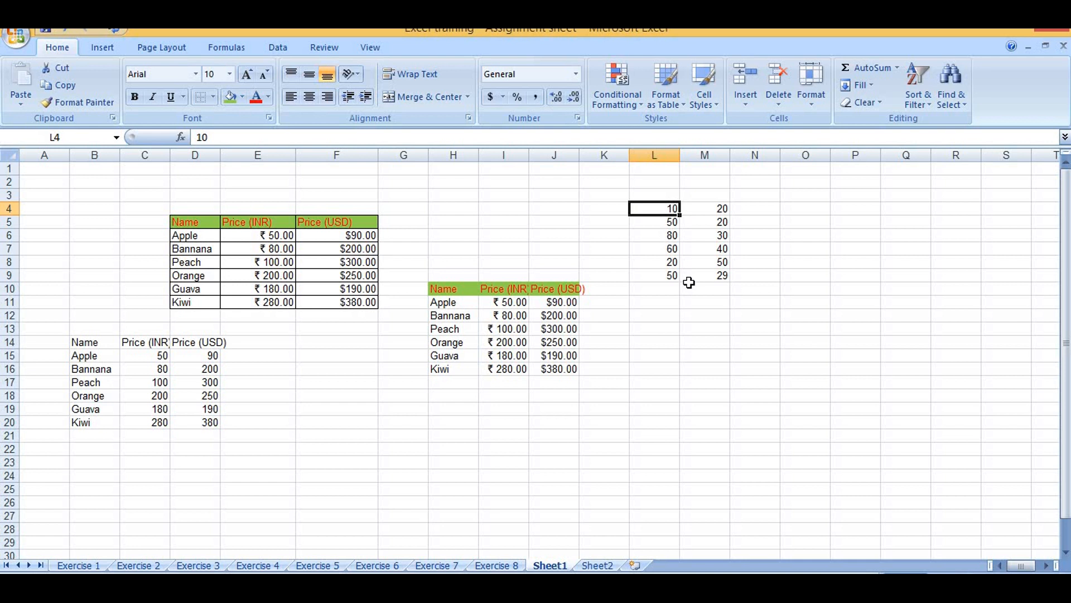
click(735, 239)
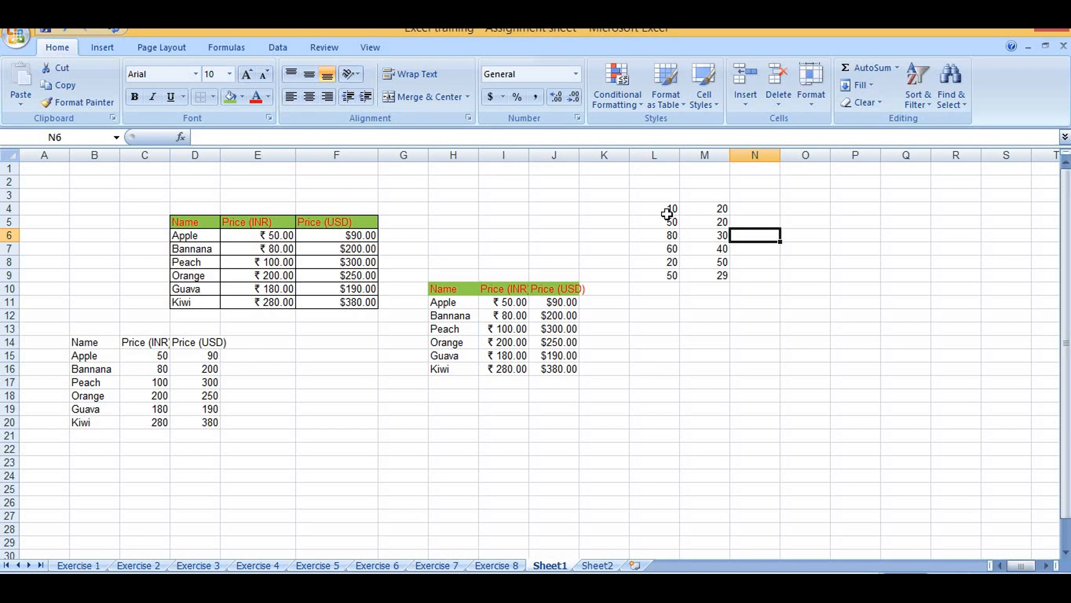
drag(671, 206, 672, 276)
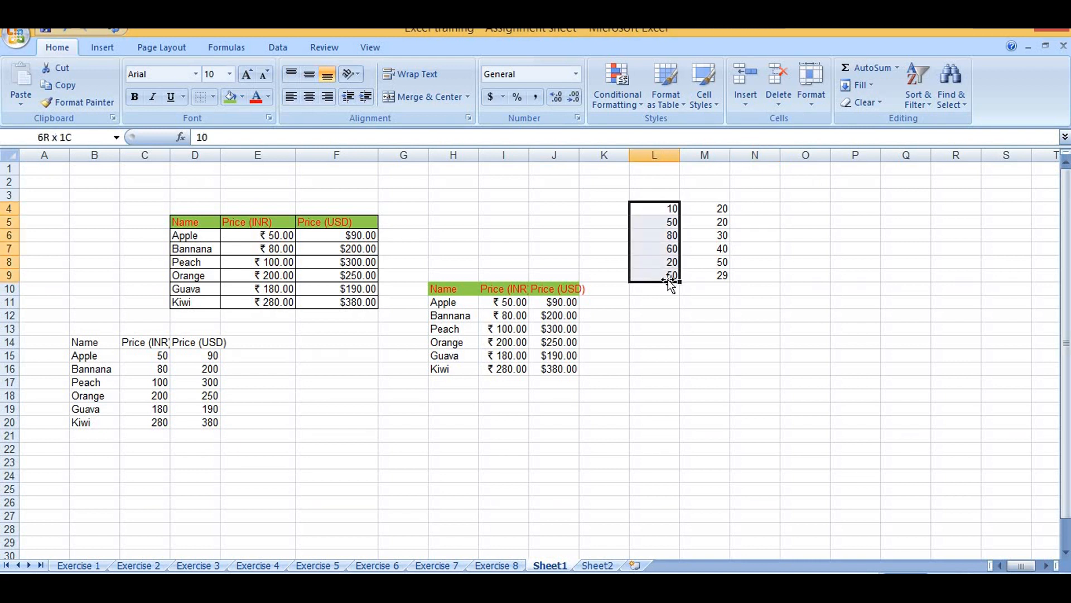
right_click(666, 243)
click(676, 267)
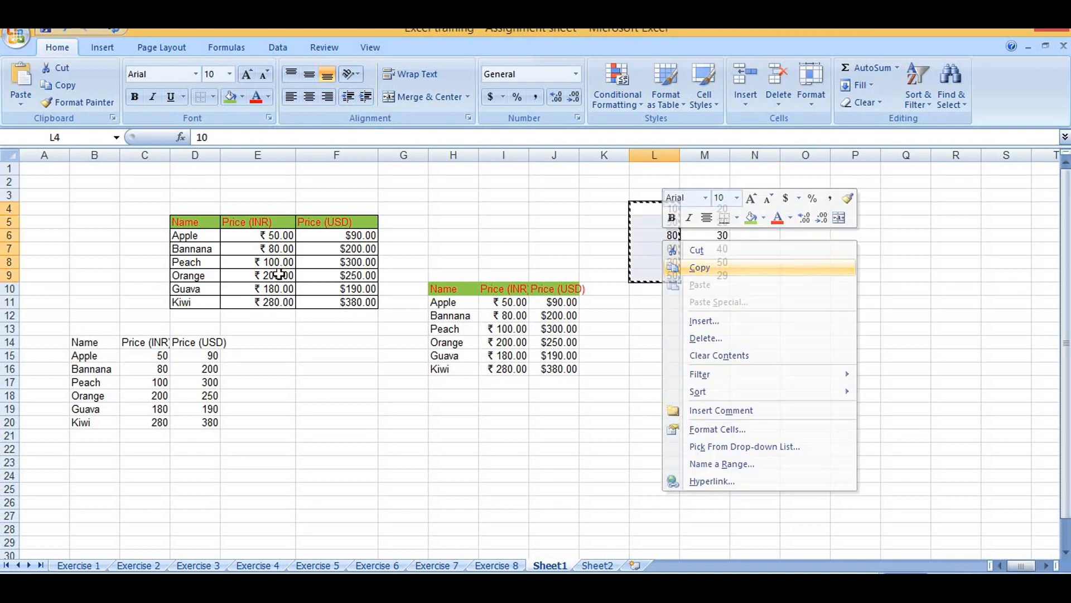
click(705, 209)
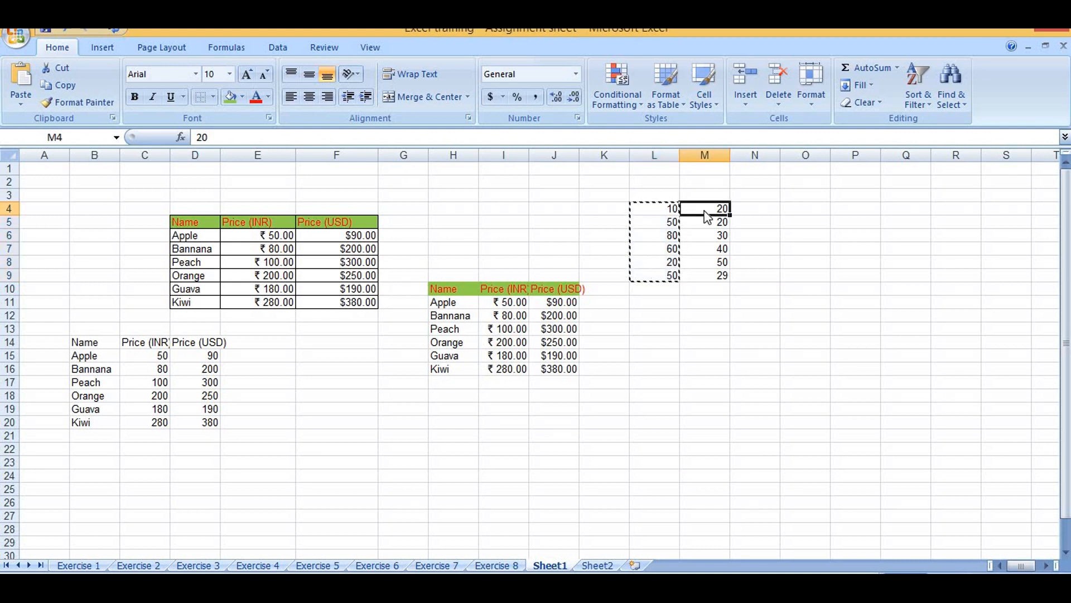
right_click(705, 211)
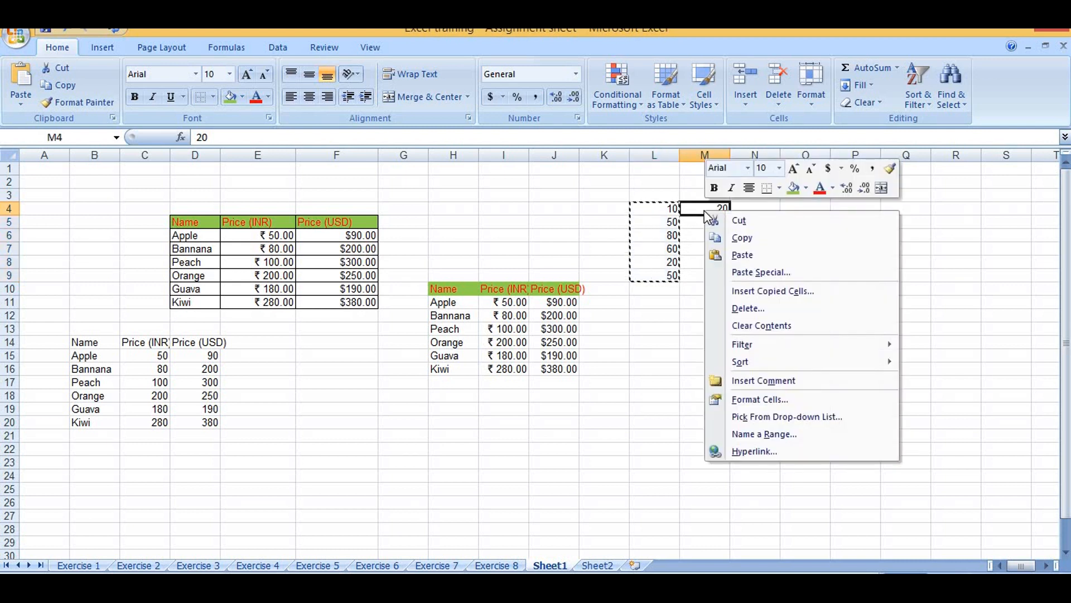
click(733, 273)
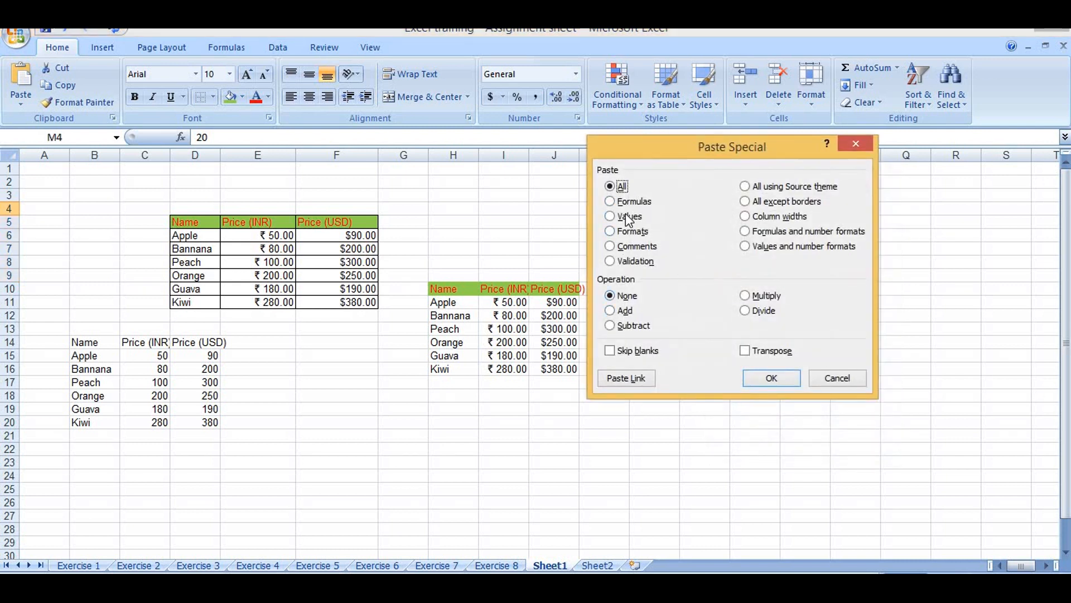
click(611, 310)
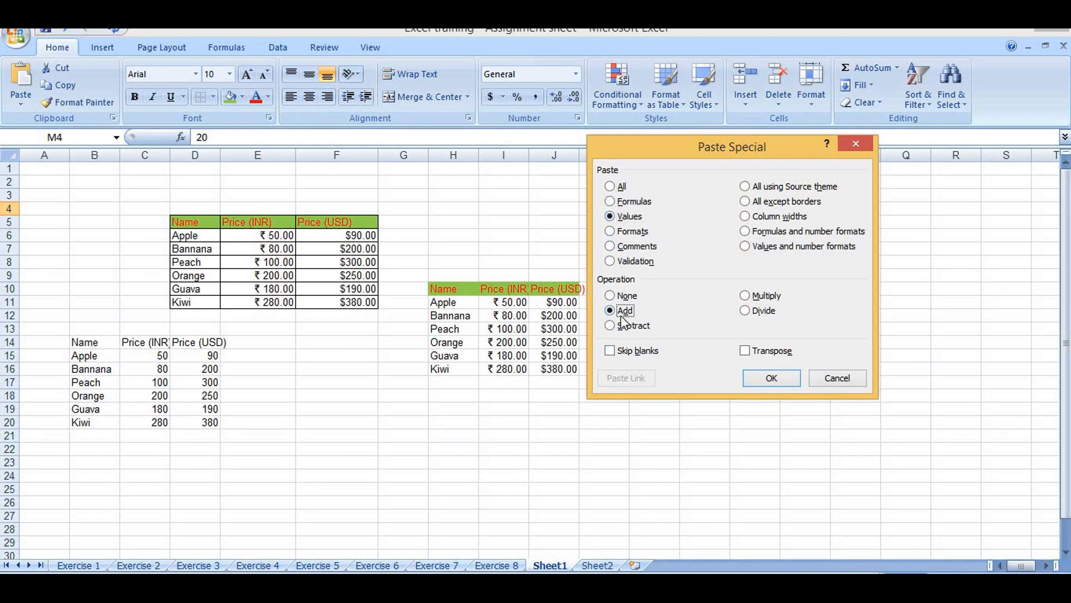
click(768, 380)
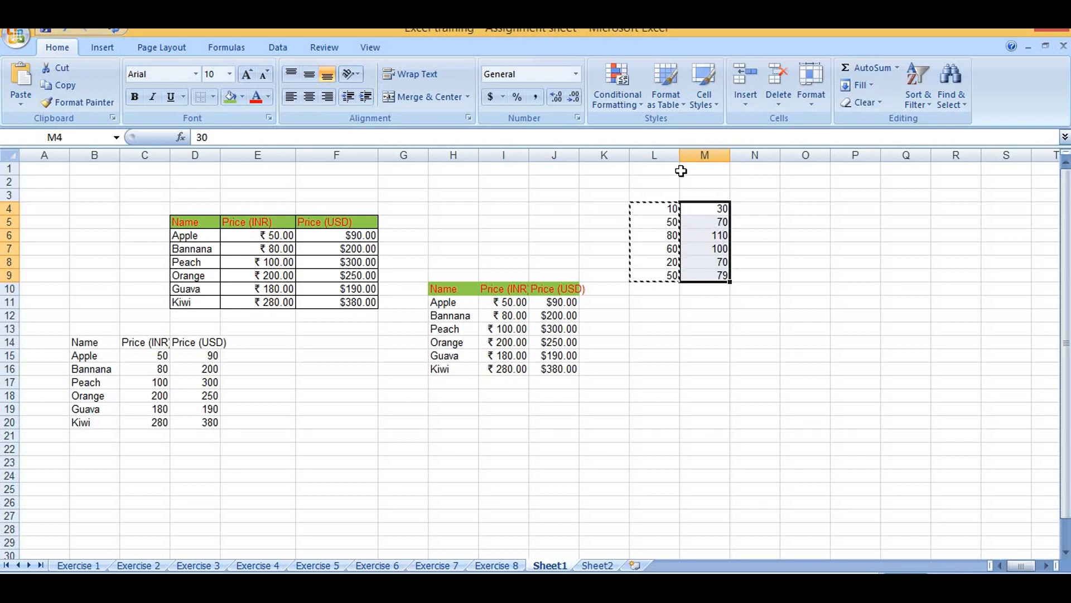
Undo the last Paste Special addition in column M
key(ctrl+z)
Try to multiply the numbers in L4:L9 by their own copied values using Paste Special, and undo it
drag(640, 209, 650, 277)
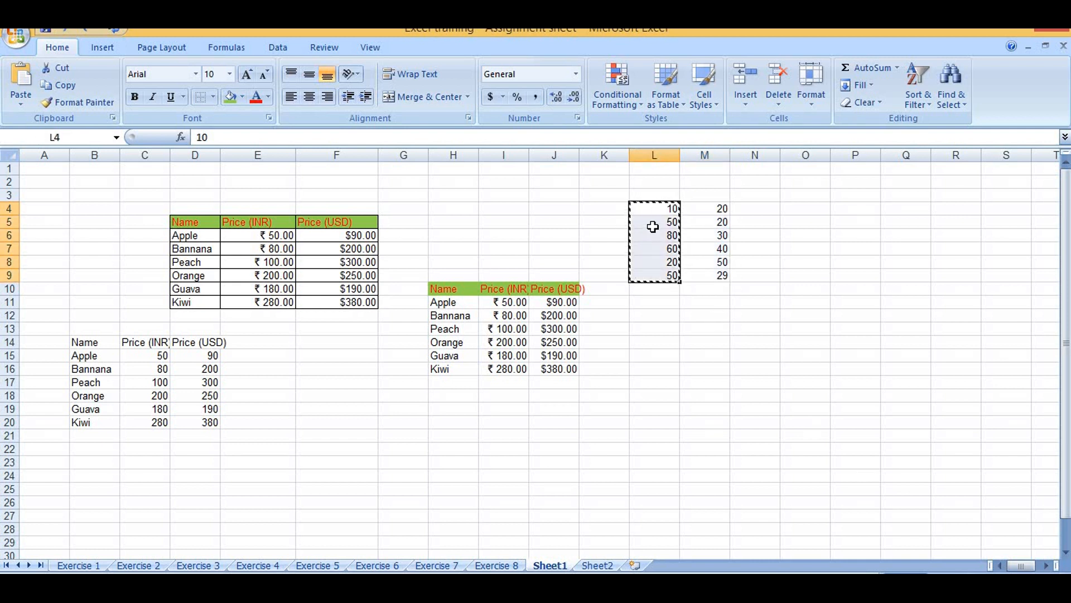
right_click(653, 226)
click(720, 289)
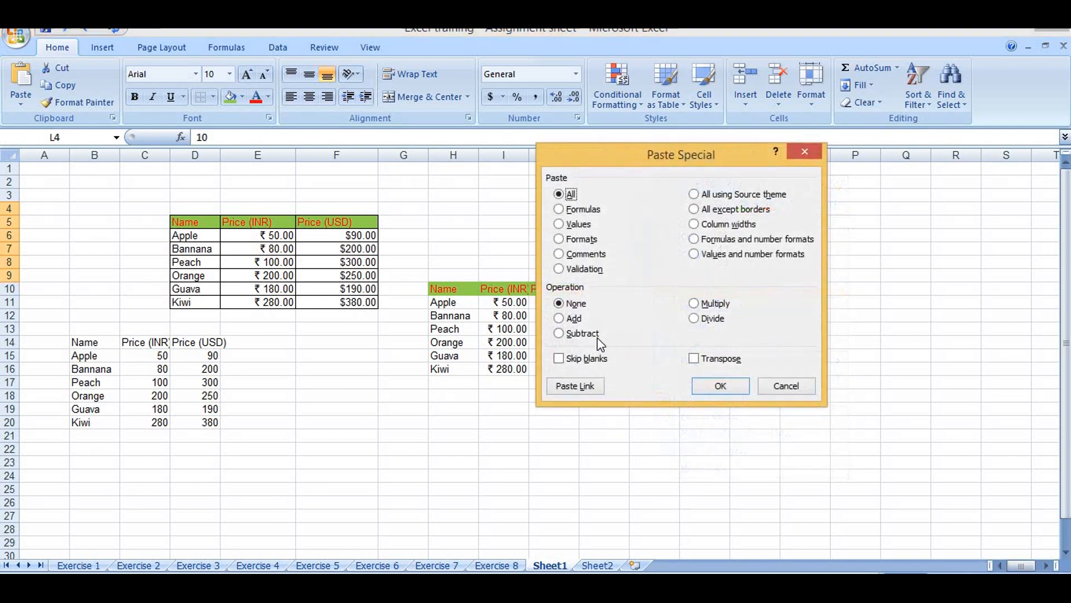
drag(717, 155, 549, 121)
click(526, 270)
click(551, 352)
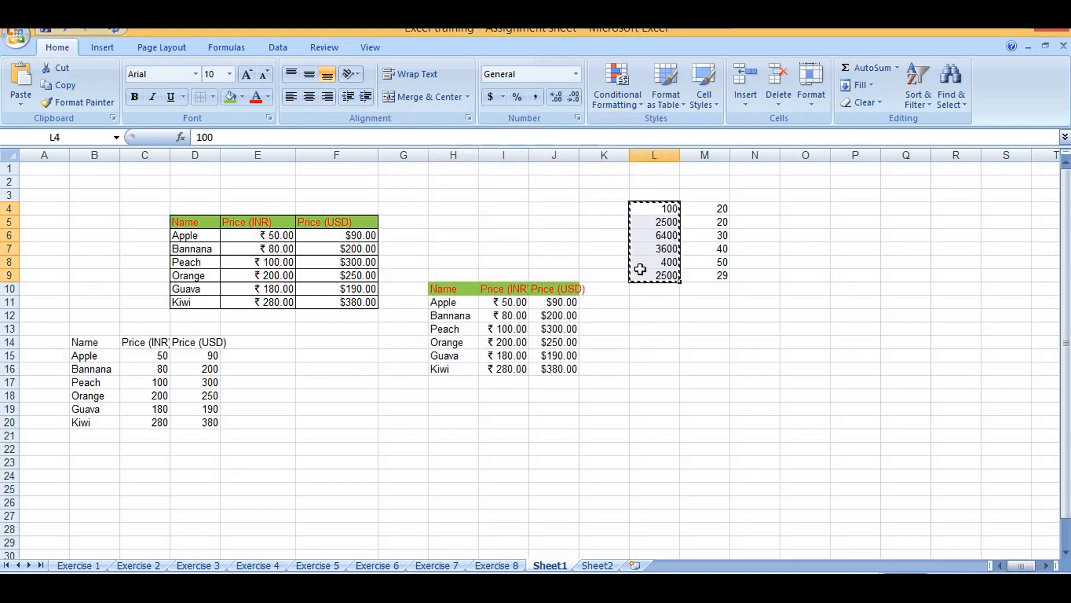
key(ctrl+z)
Multiply the column starting at M4 by the copied numbers from L4:L9 using Paste Special with All and Multiply
click(724, 208)
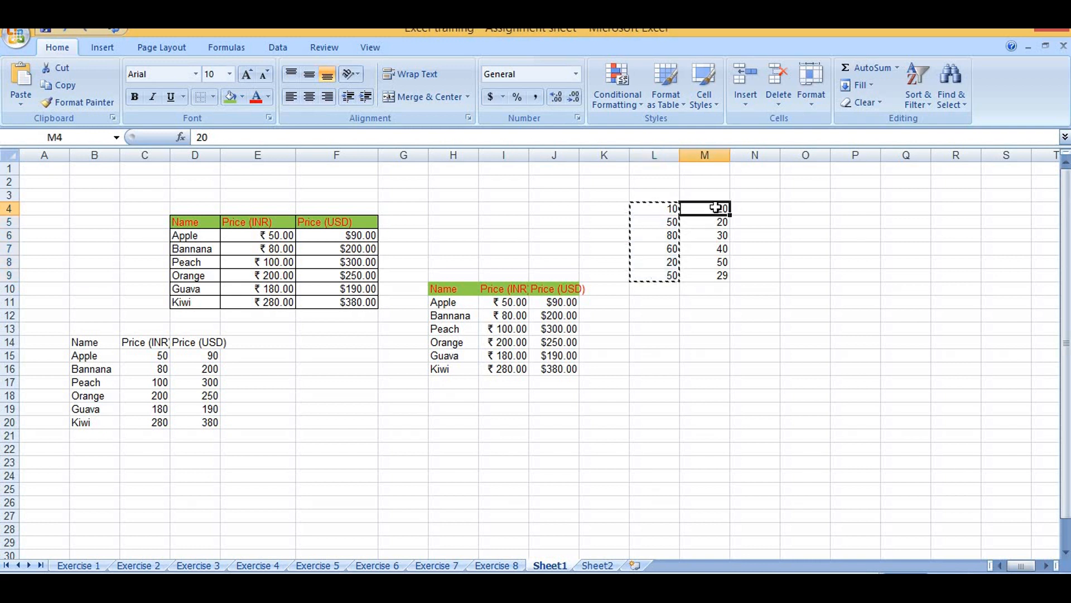
right_click(720, 208)
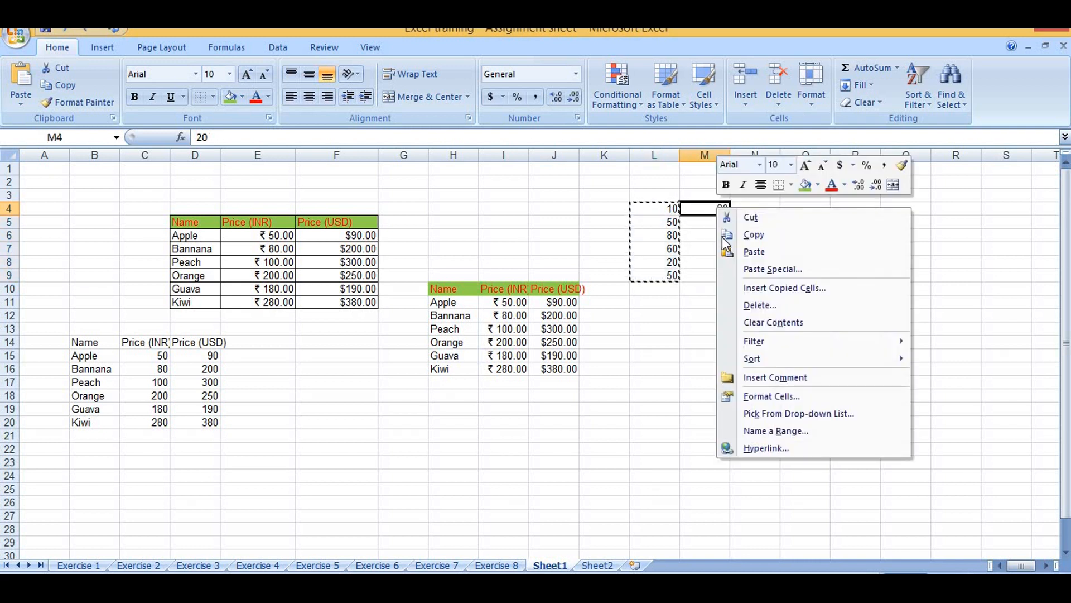
click(766, 271)
click(777, 291)
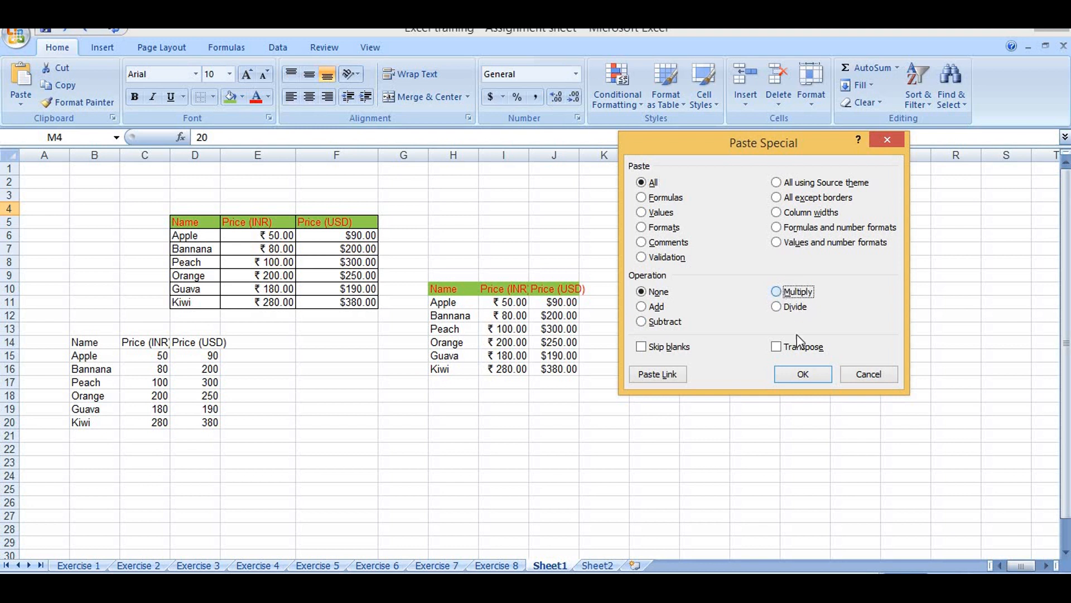
click(803, 374)
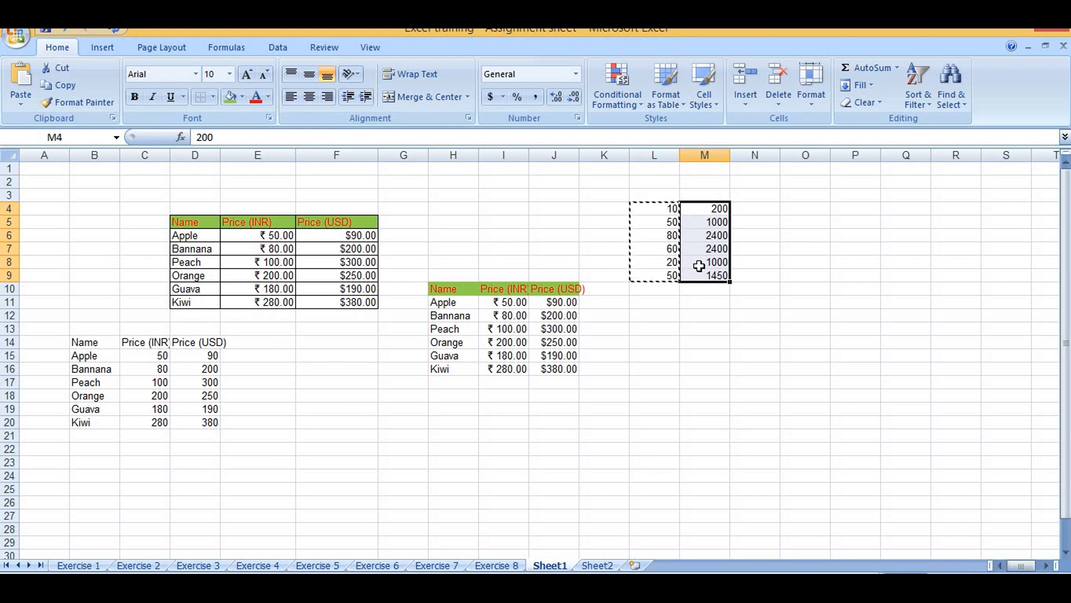
click(713, 261)
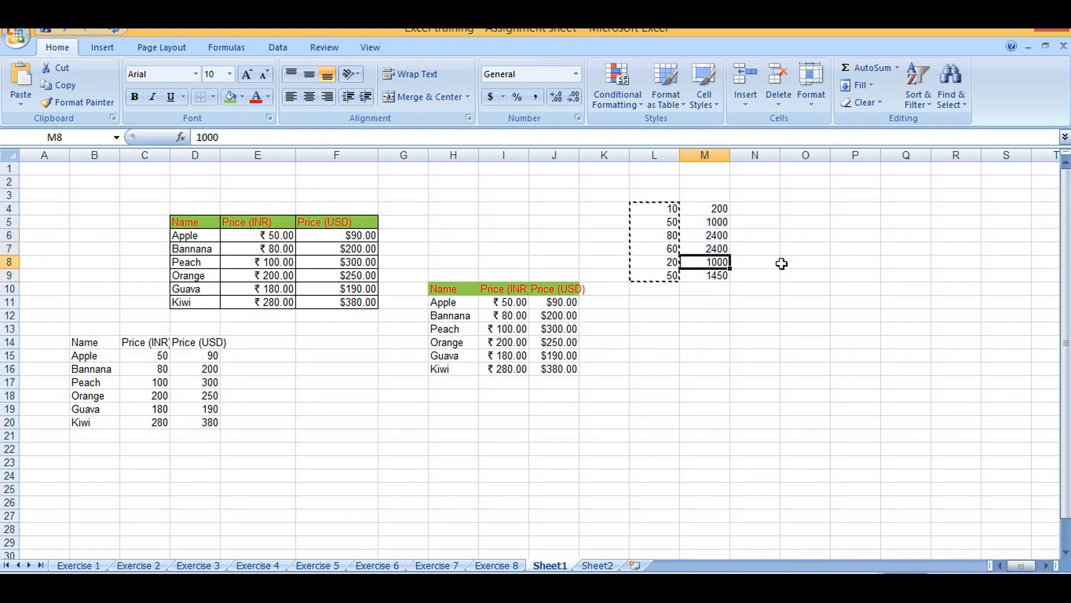
drag(437, 301, 439, 368)
right_click(452, 322)
click(489, 349)
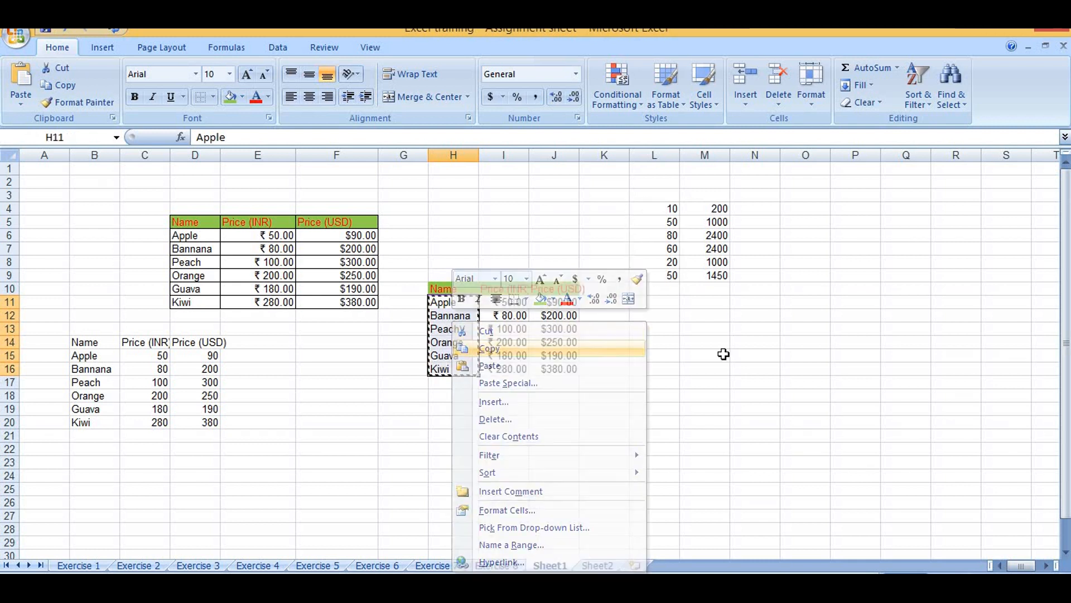
Enter aPPle in M12 and fill it across the range M12:O25
click(698, 316)
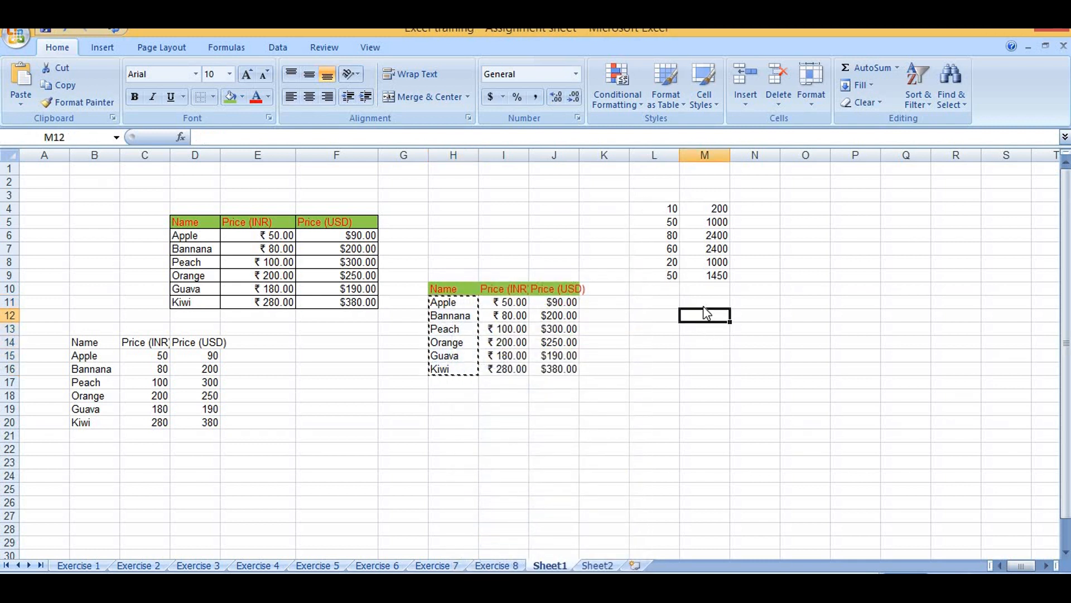
double_click(706, 317)
text(aPPle)
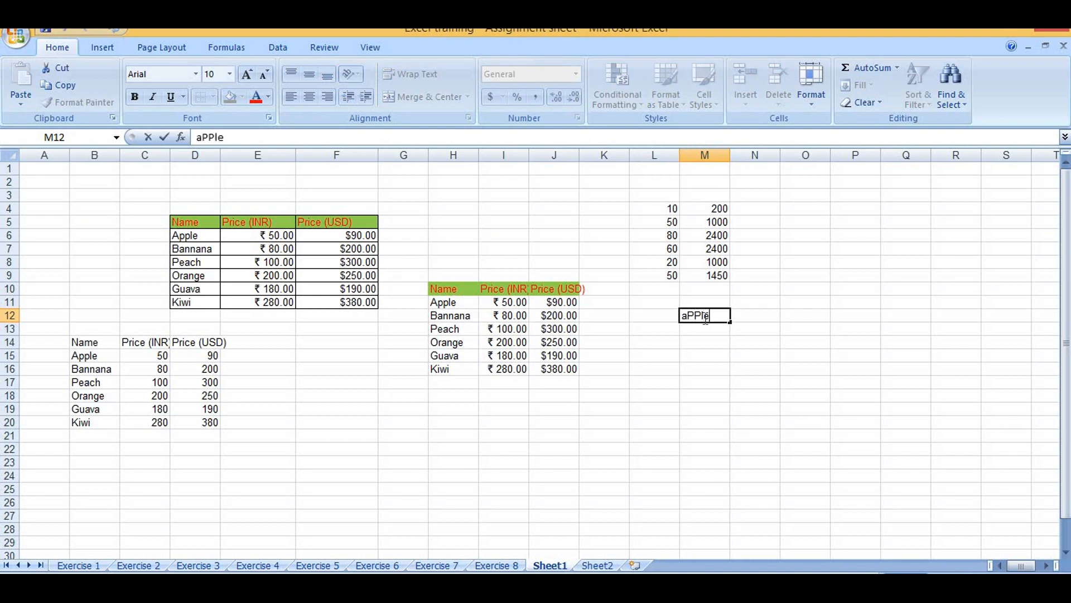
click(746, 333)
click(697, 313)
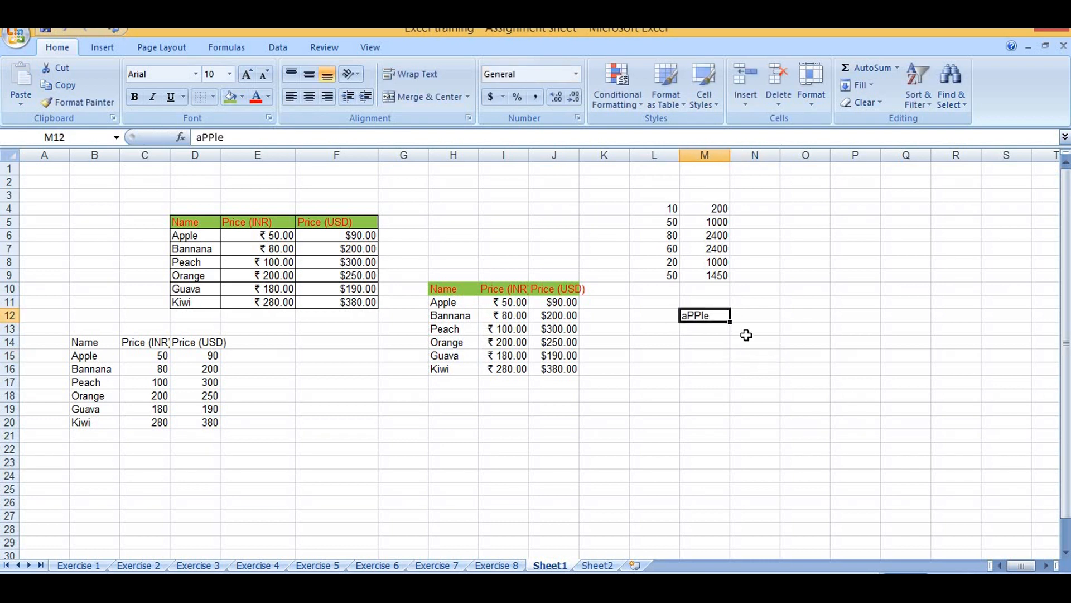
drag(730, 322, 838, 505)
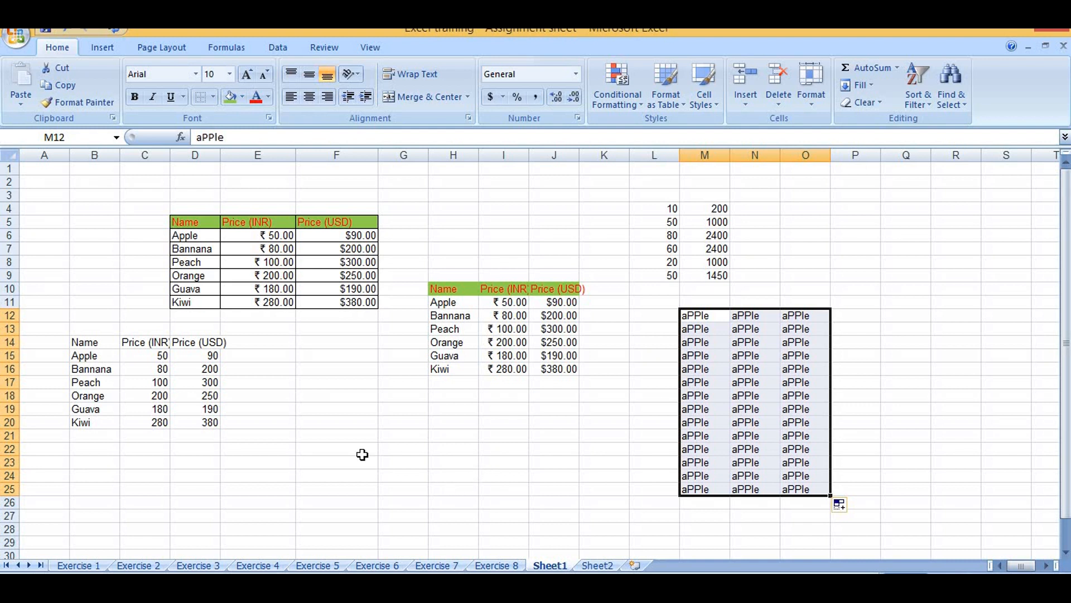
Insert two new blank worksheets after Sheet2
click(188, 235)
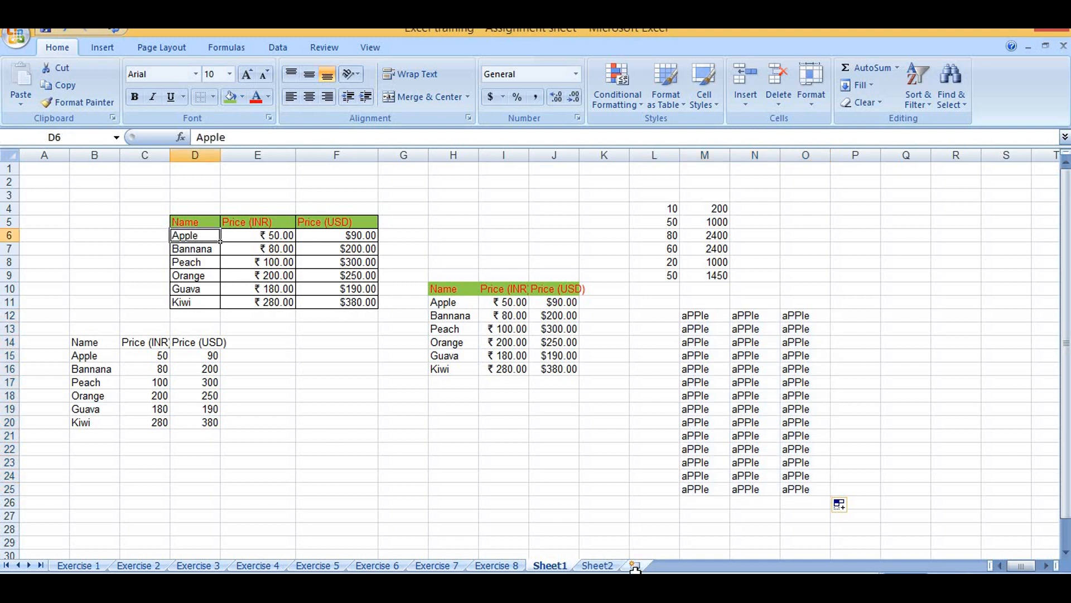
click(597, 566)
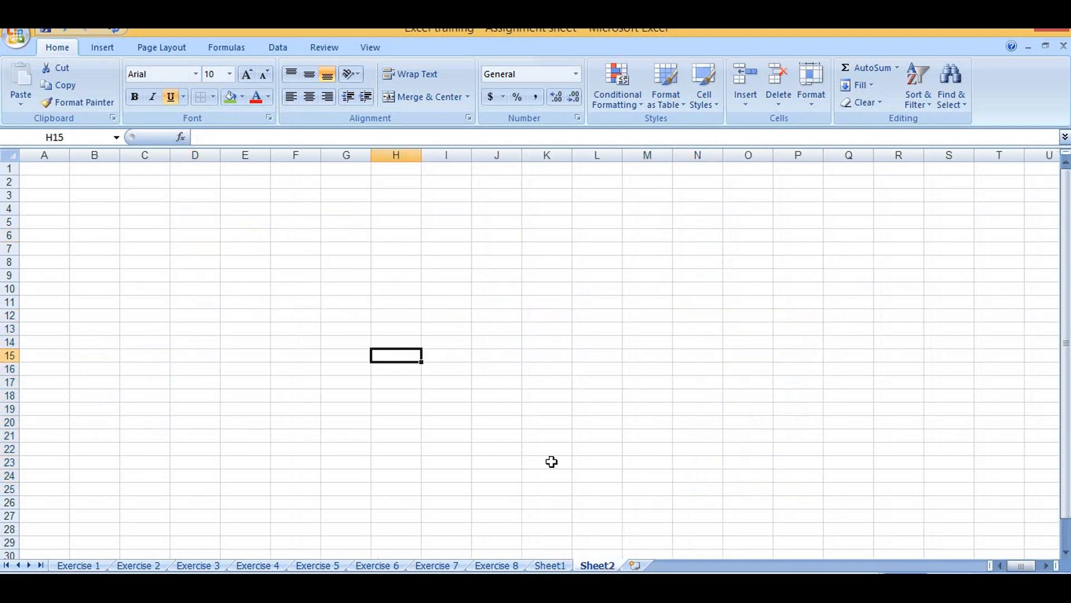
click(353, 302)
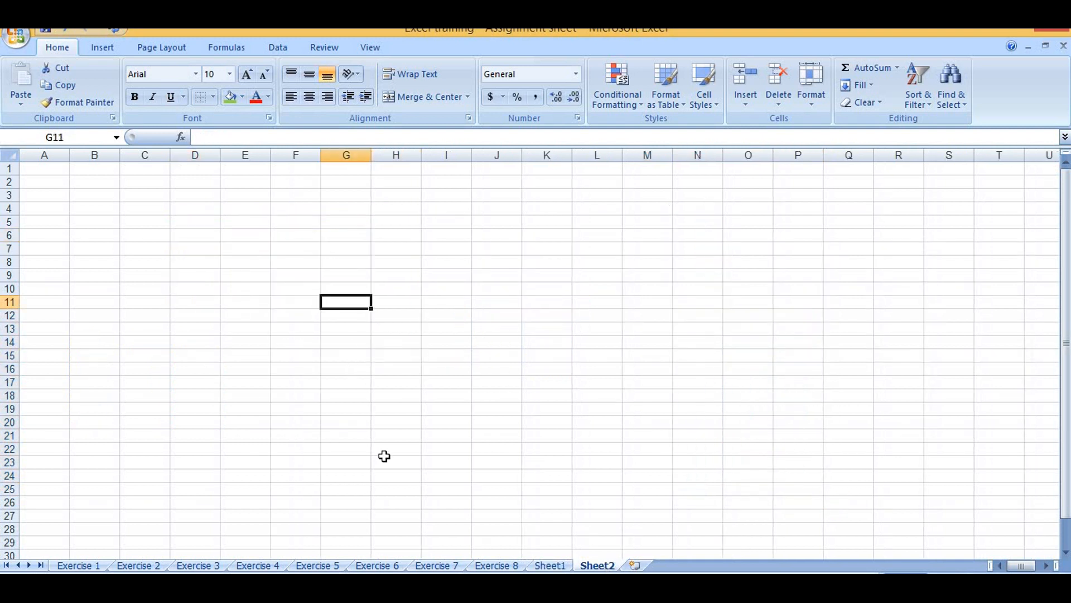
click(635, 565)
click(681, 565)
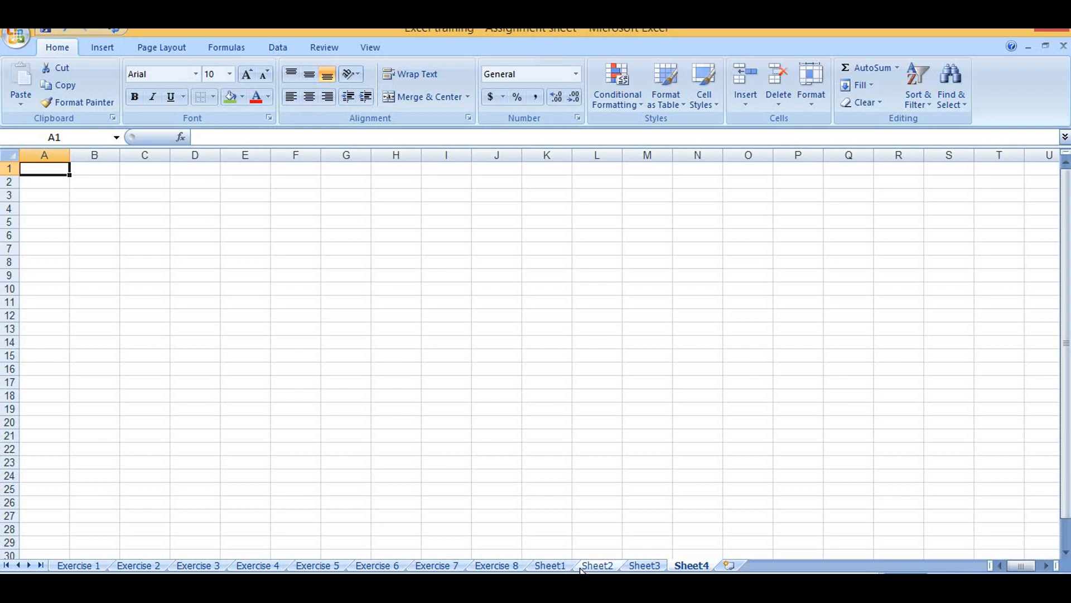
click(597, 565)
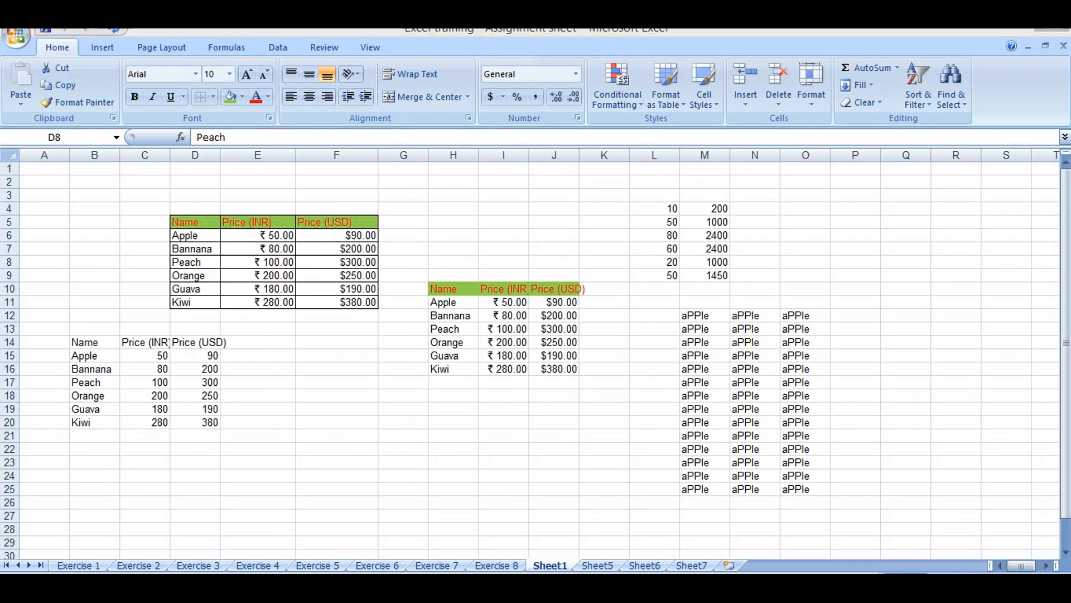
click(606, 566)
click(598, 565)
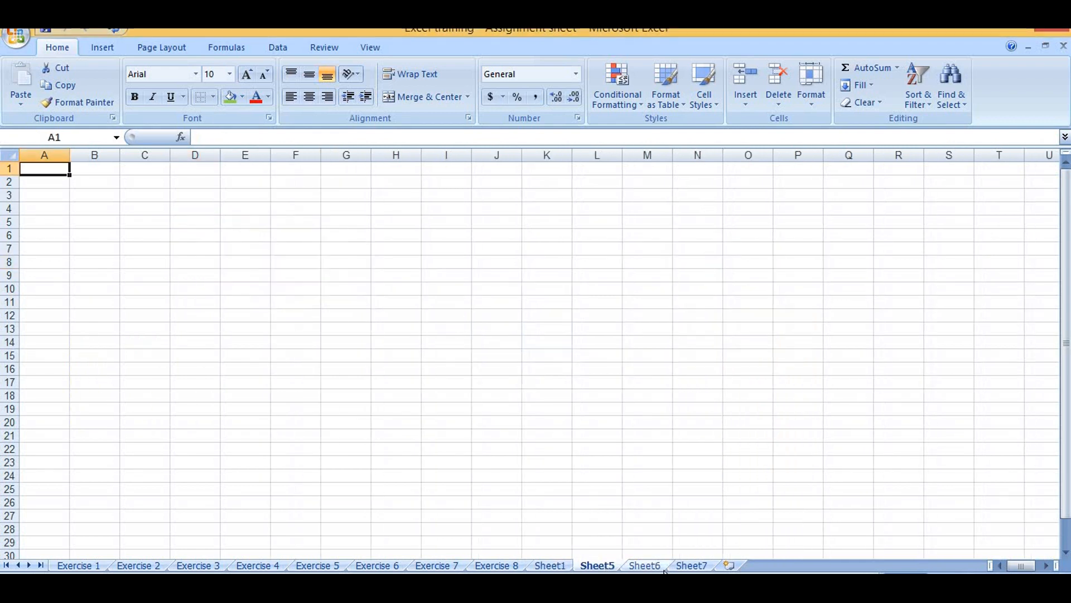
click(644, 565)
click(691, 565)
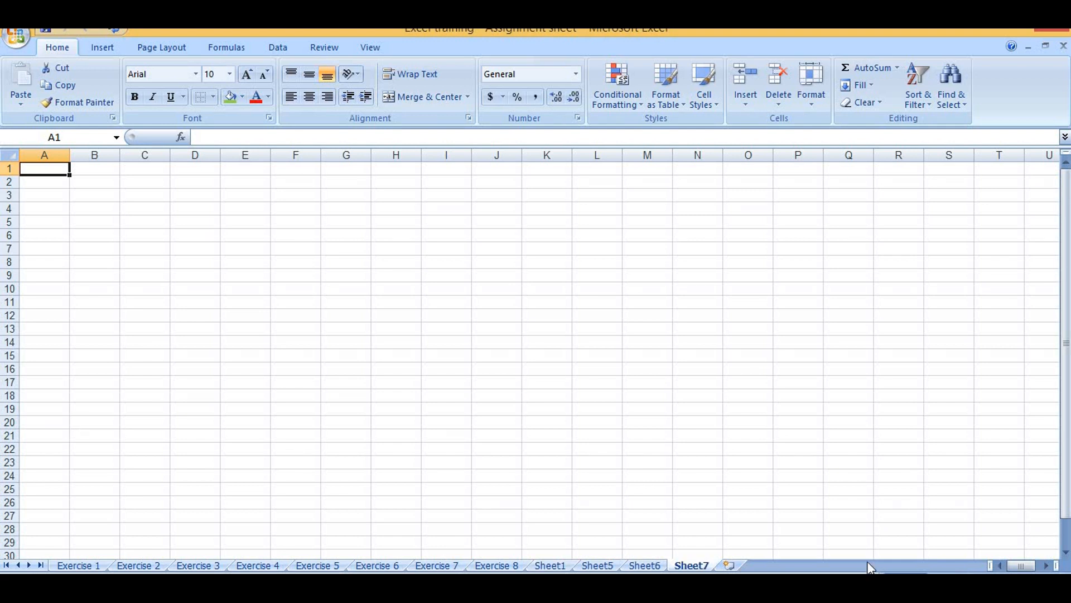
Copy the Orange cell D9 of the bordered price table on Sheet1
click(539, 567)
click(200, 275)
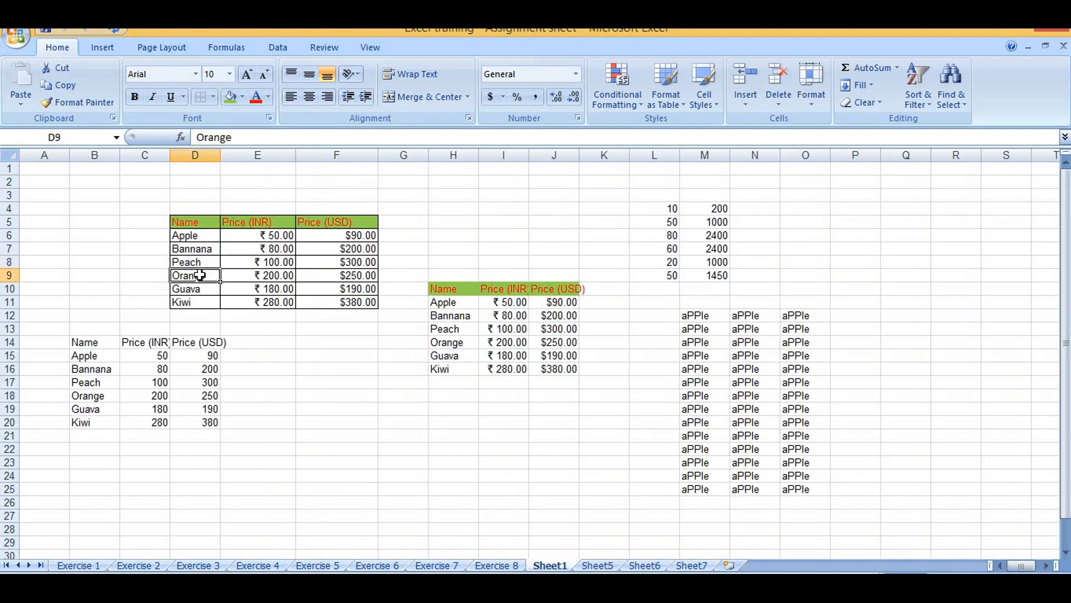
right_click(200, 275)
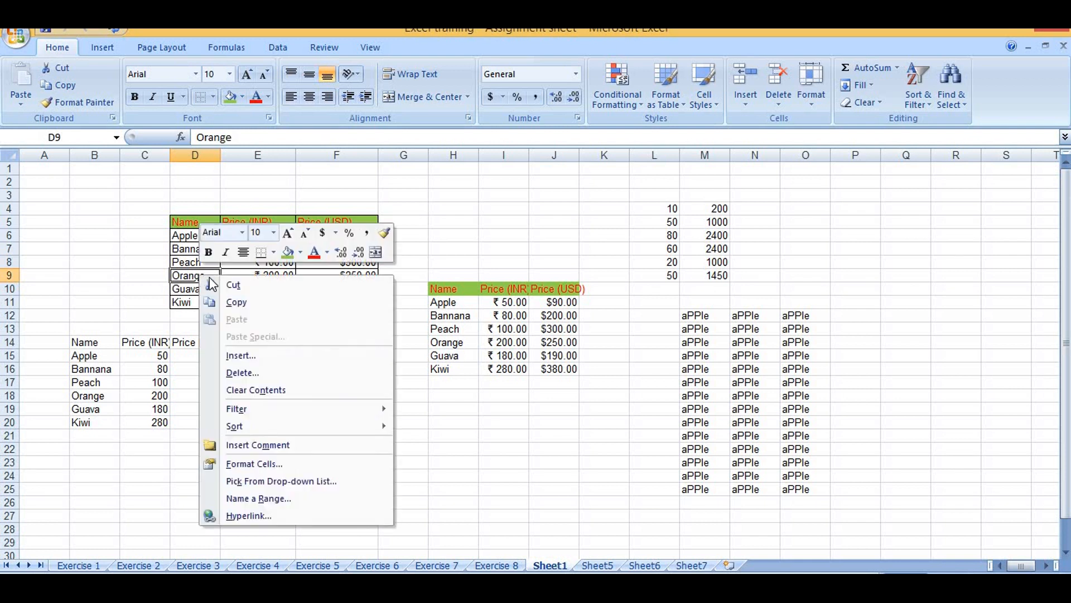
click(245, 301)
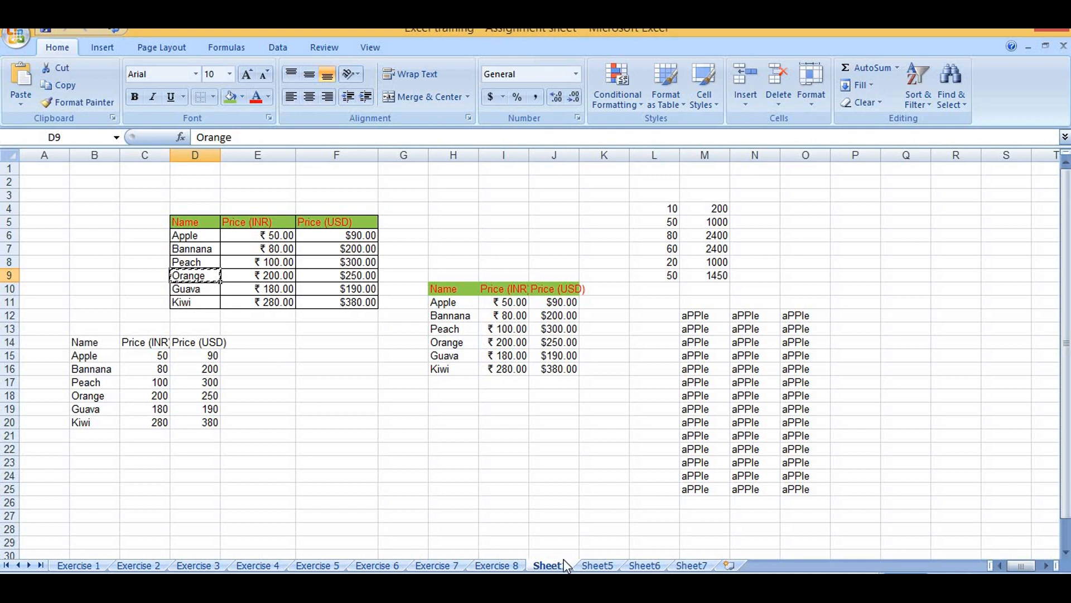
Group Sheet5, Sheet6 and Sheet7, paste the copied cell into A1 of all three at once, and check each sheet
click(595, 566)
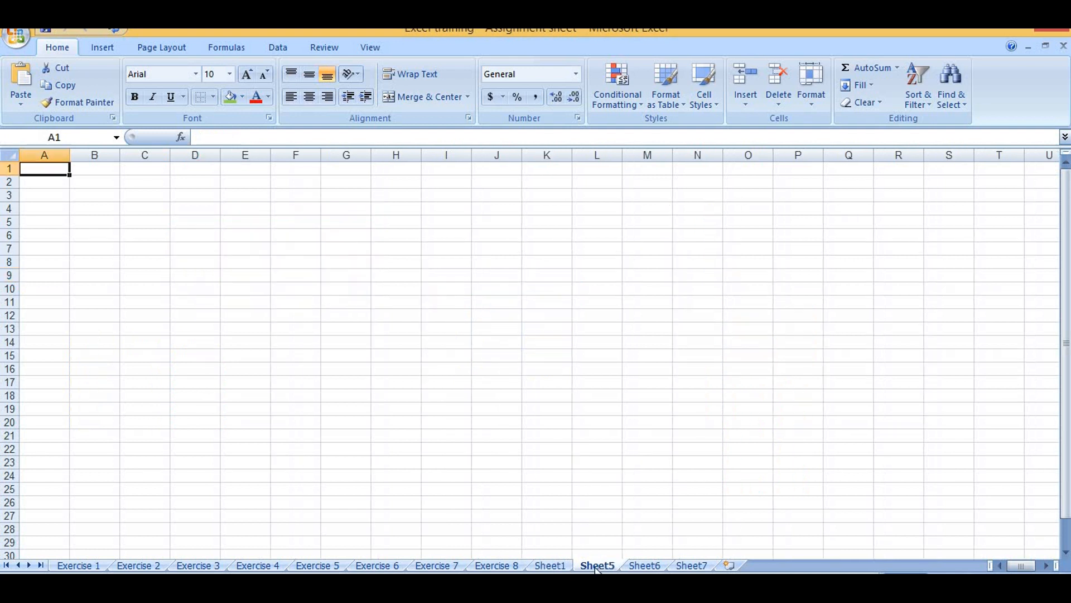
ctrl+click(645, 565)
ctrl+click(689, 566)
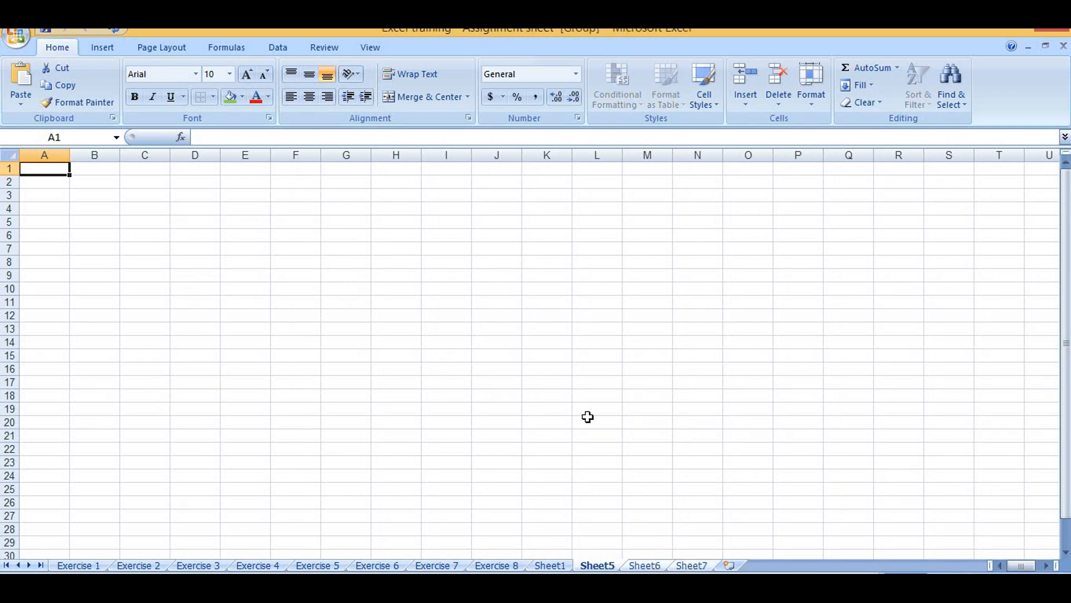
click(22, 102)
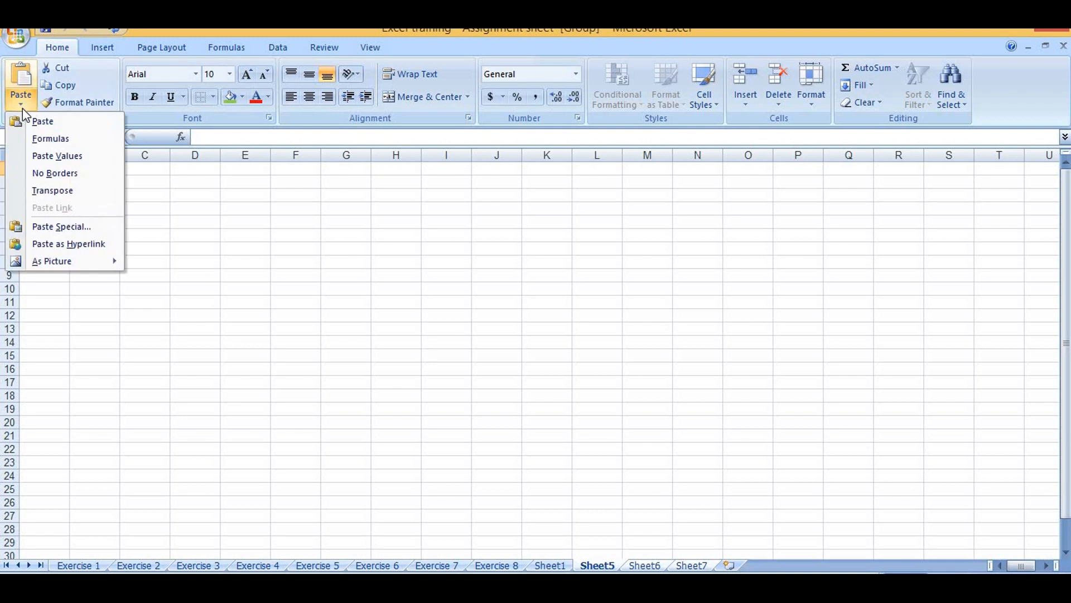
click(26, 120)
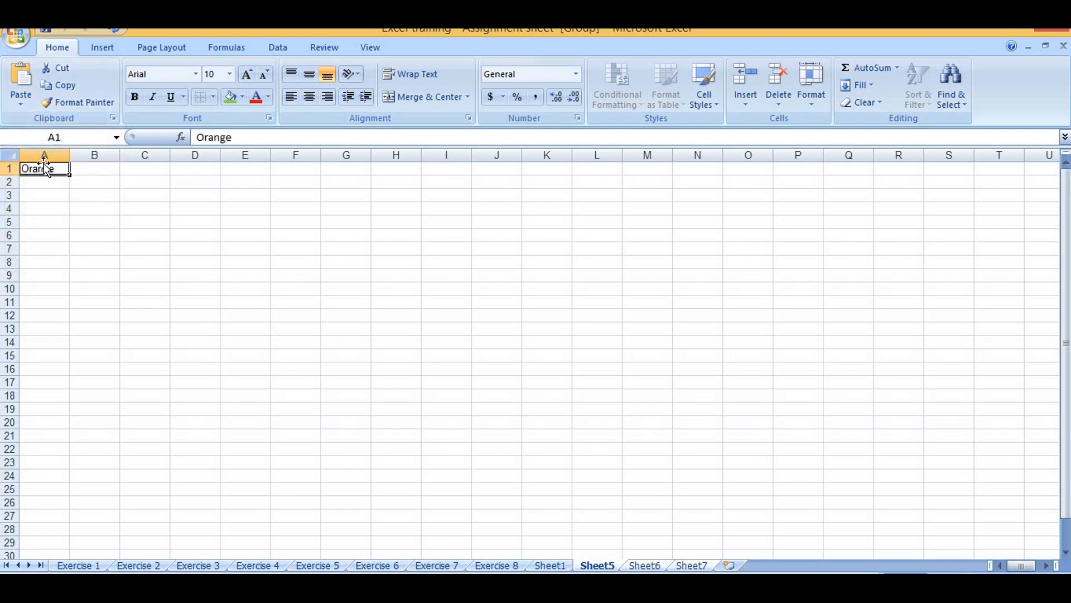
click(643, 565)
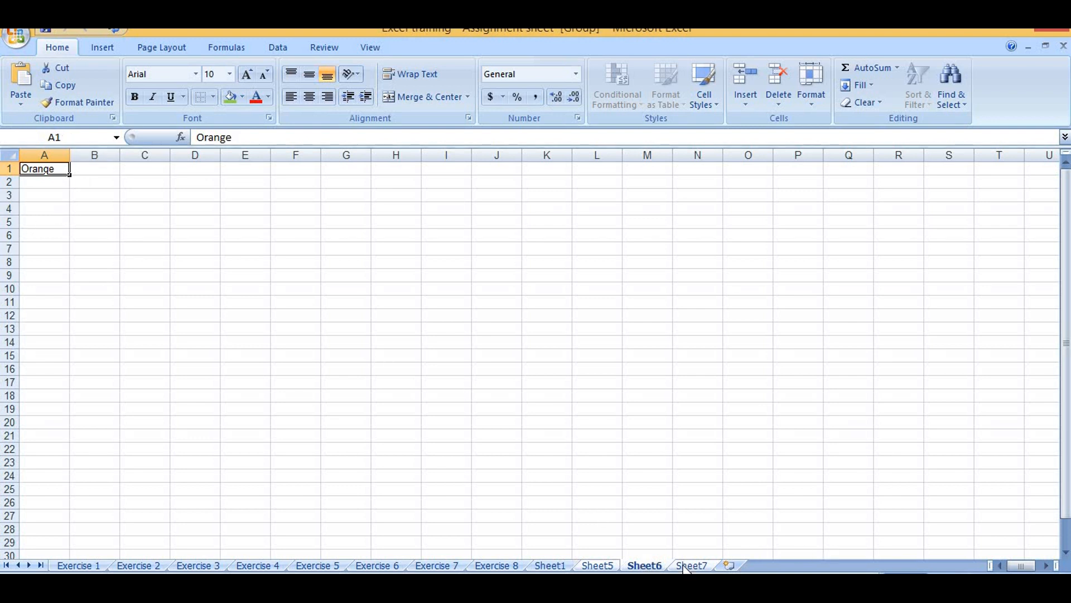
click(700, 566)
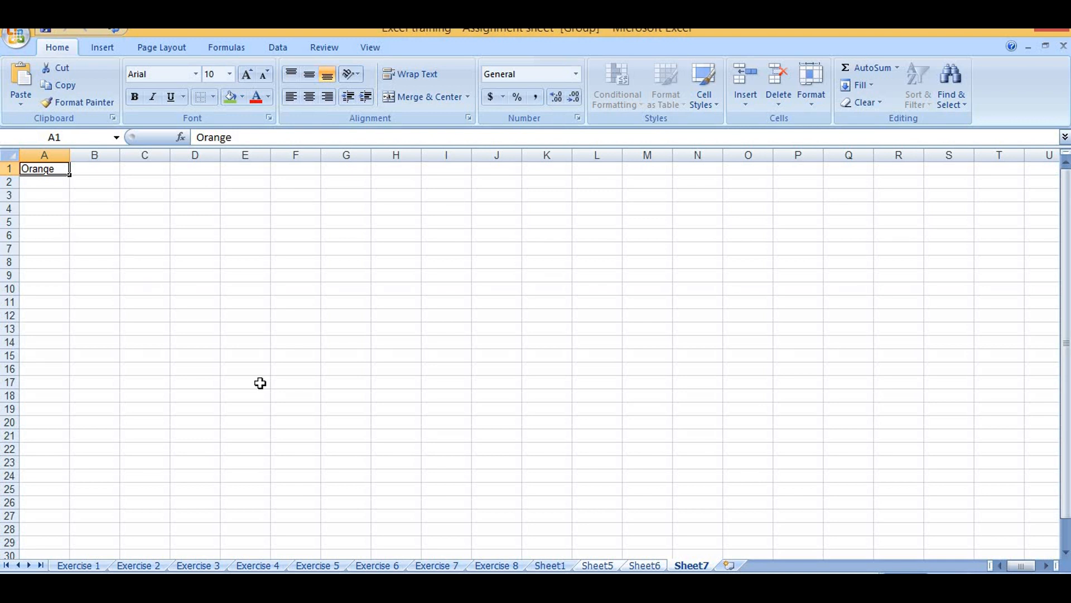
Enter Sunday in Q9 on Sheet1 and fill the weekday series down to Q22
click(558, 565)
click(915, 278)
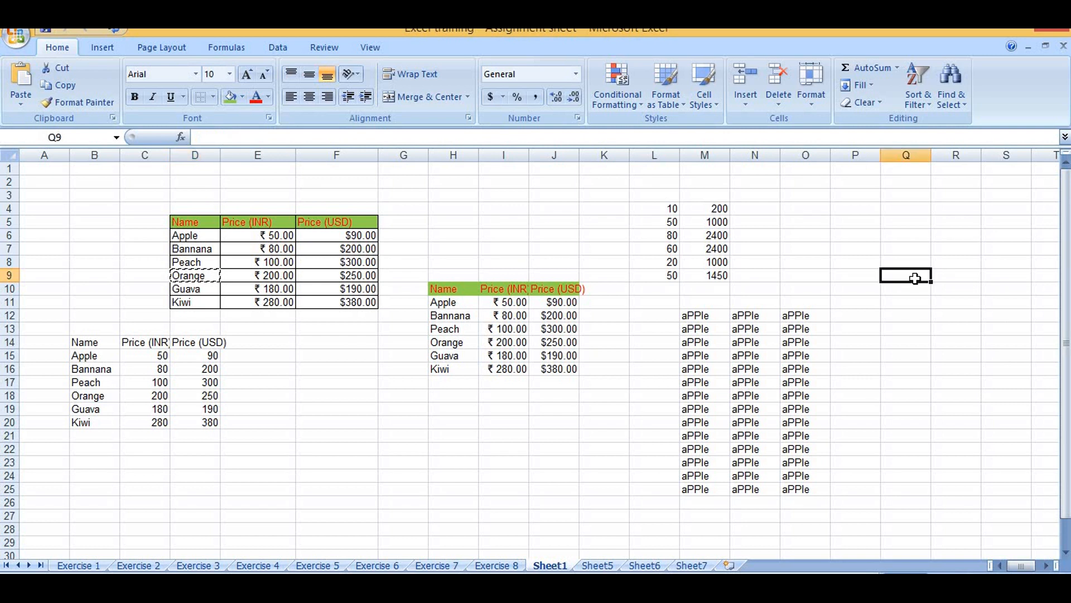
text(sum)
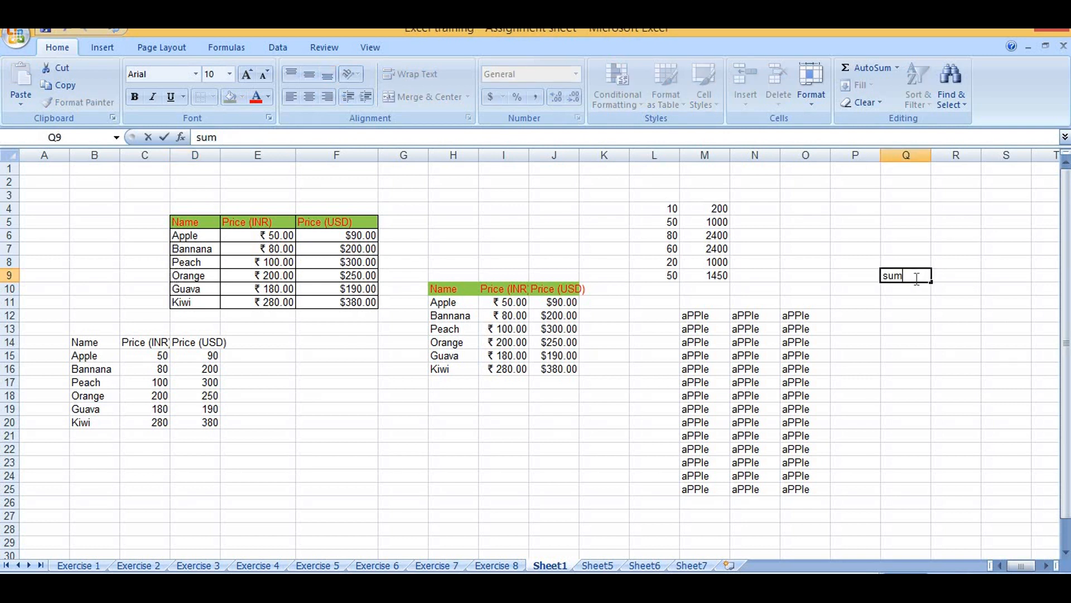
key(BackSpace)
text(n)
text(day)
key(BackSpace)
text(y)
drag(932, 283, 935, 457)
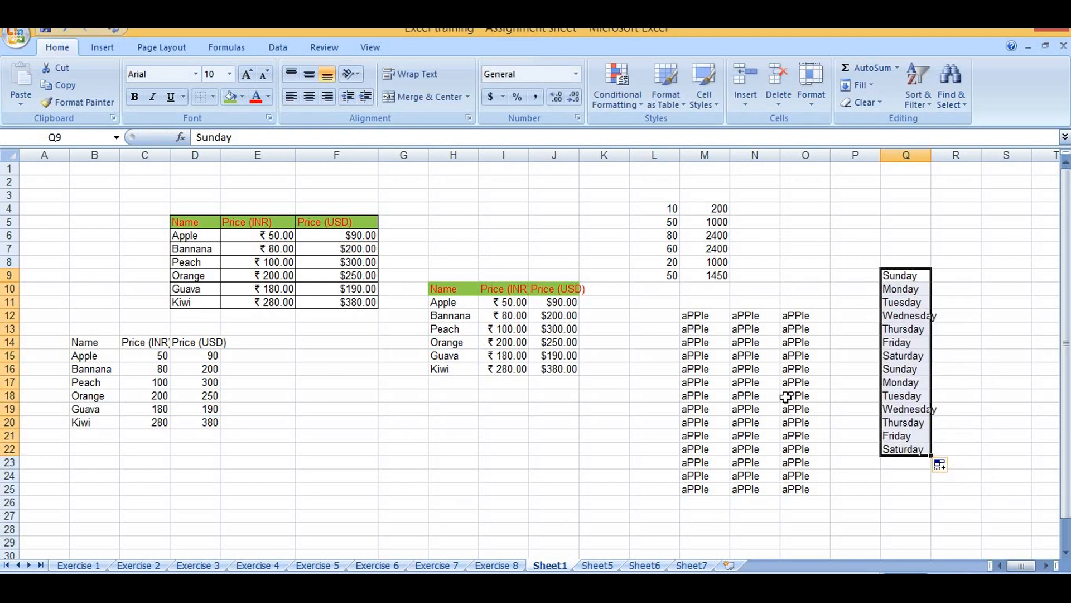